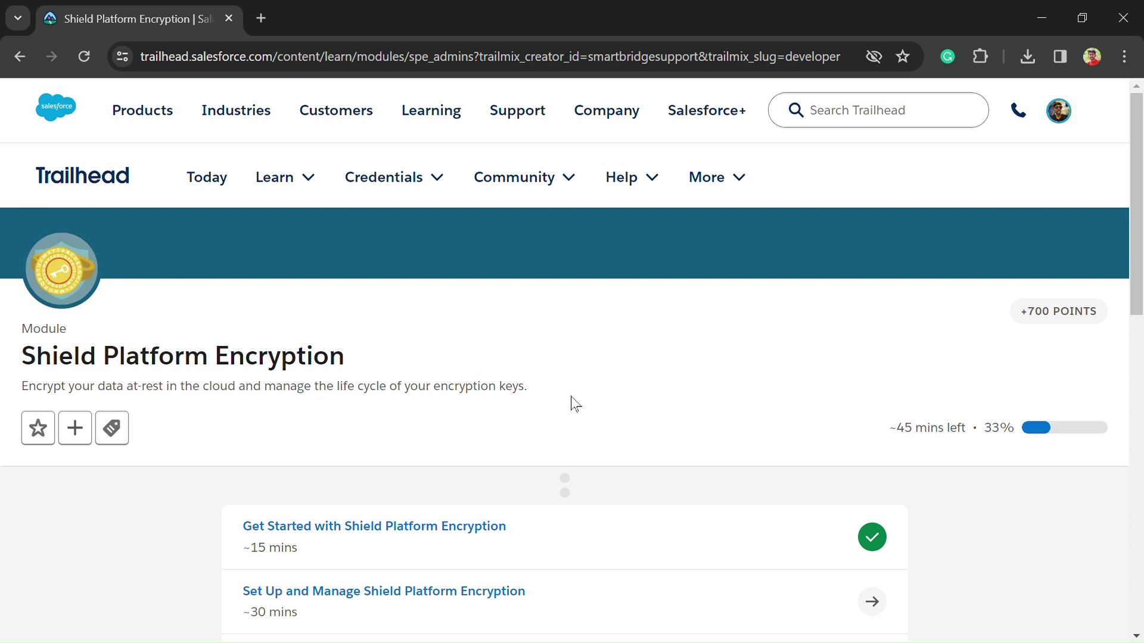
Step: Open the Set Up and Manage Shield Platform Encryption unit and launch its challenge playground
scroll(572, 403, down, 3)
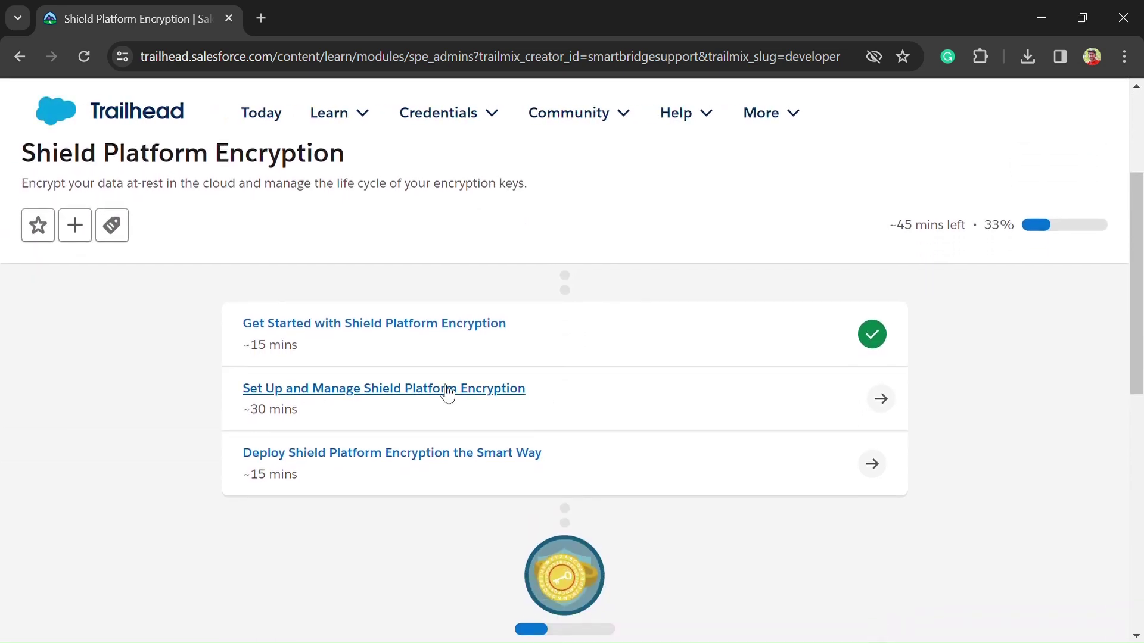
click(448, 393)
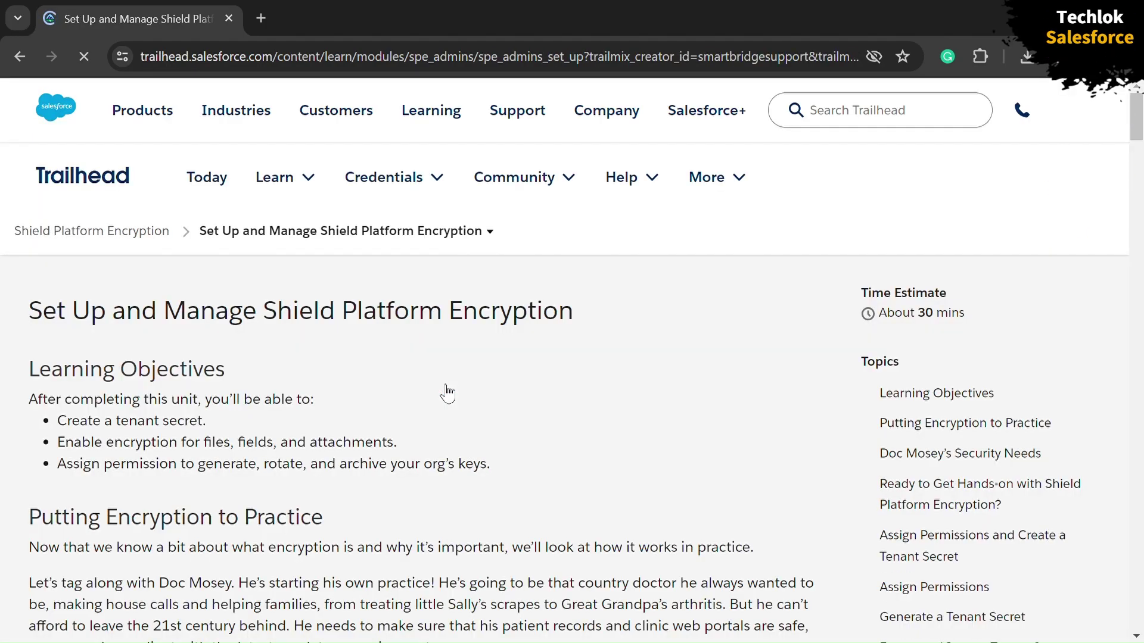
scroll(447, 393, down, 20)
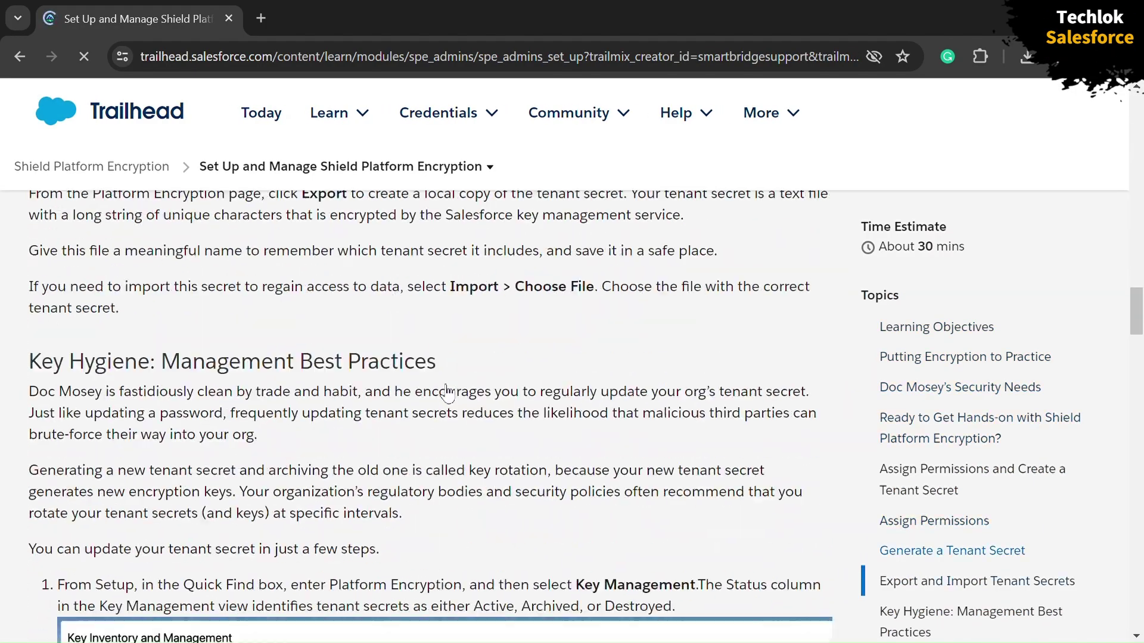
scroll(447, 393, down, 20)
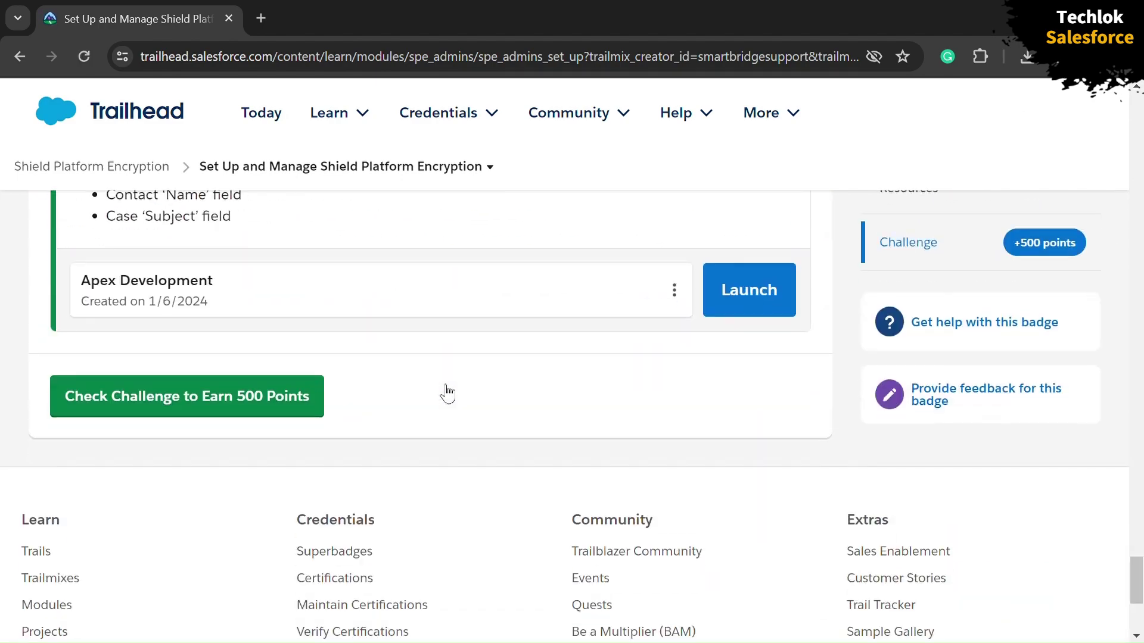
scroll(448, 393, up, 3)
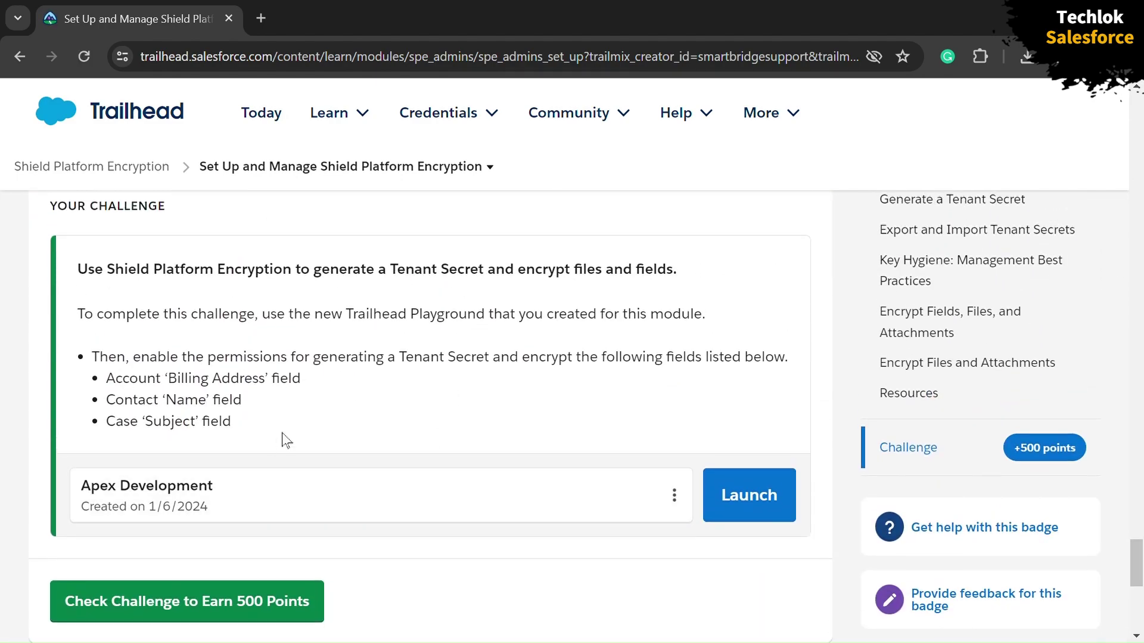
click(786, 492)
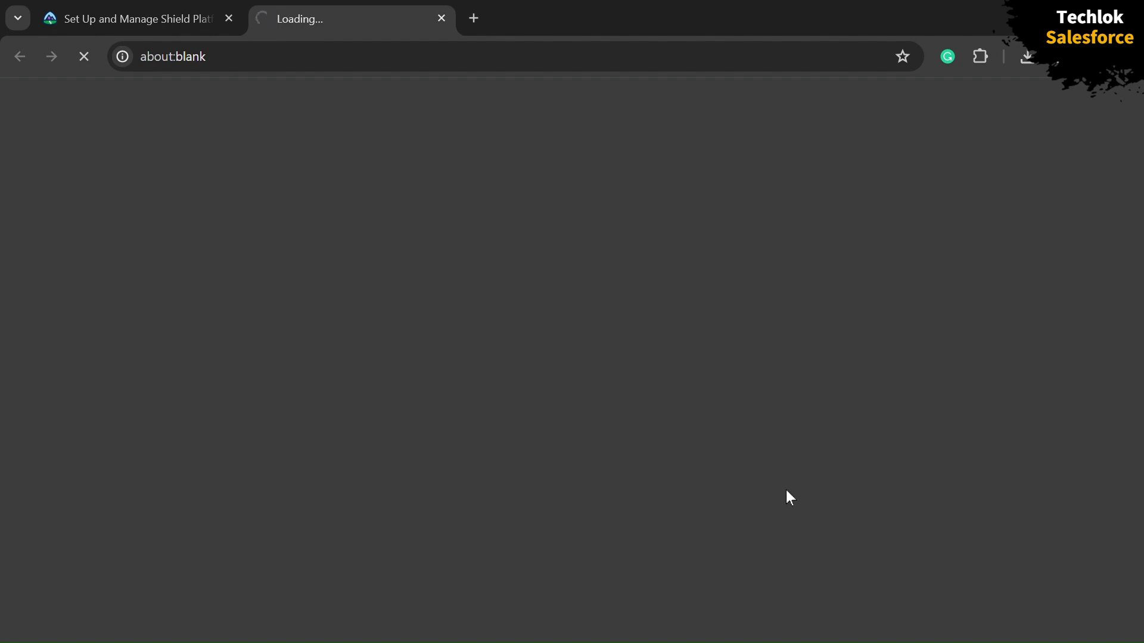
Step: Back in the unit, highlight the Assign Permissions and Create a Tenant Secret heading
click(156, 2)
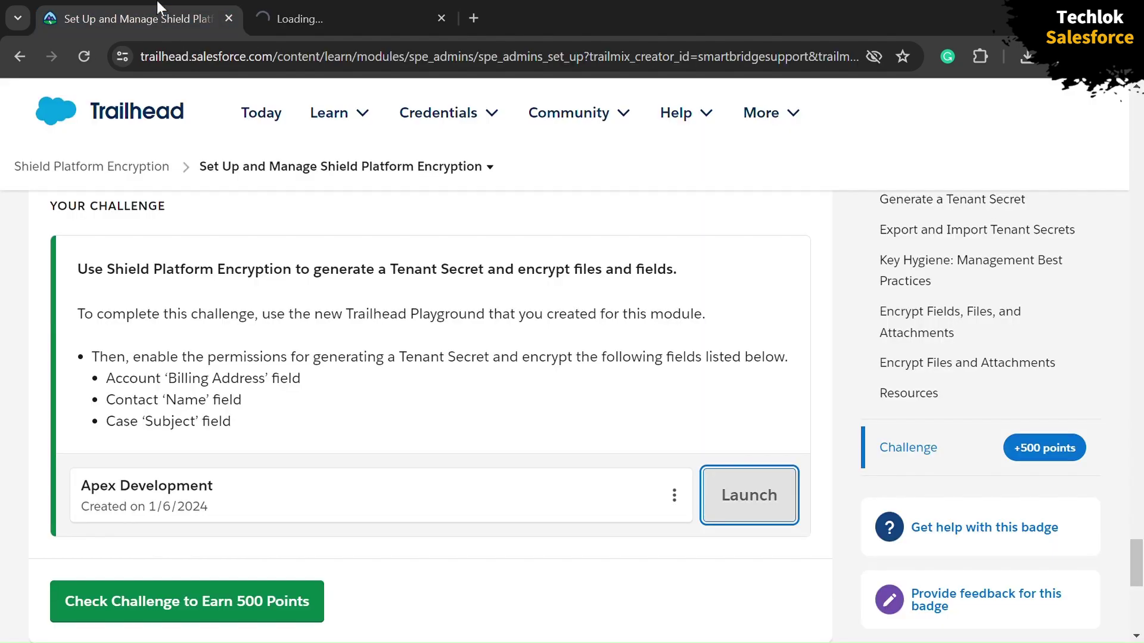
scroll(372, 393, up, 15)
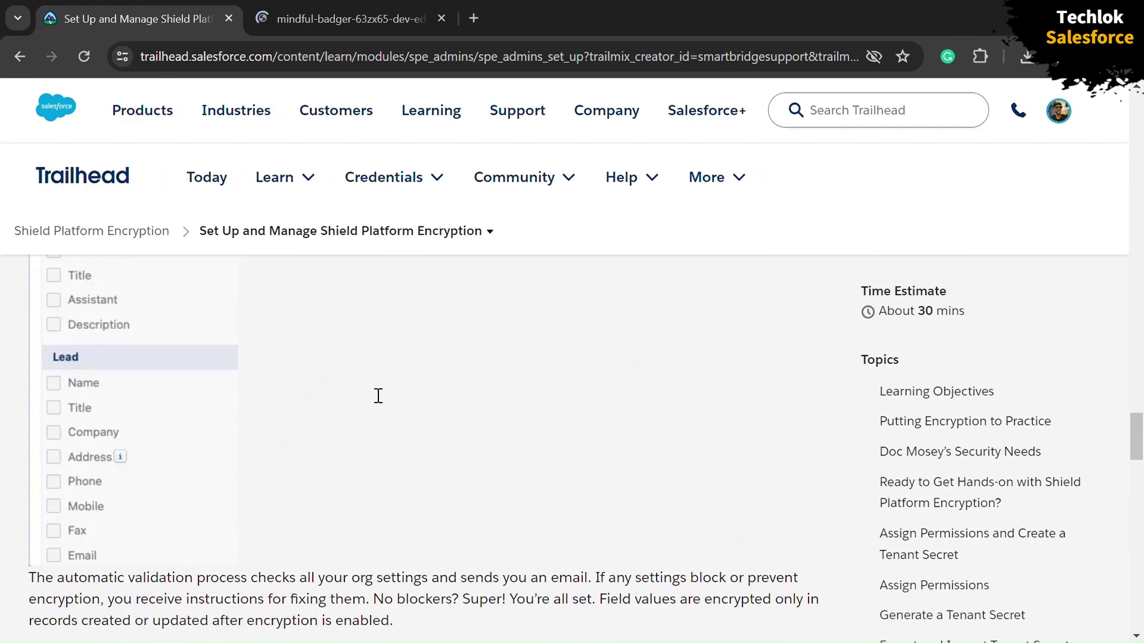
scroll(376, 395, up, 12)
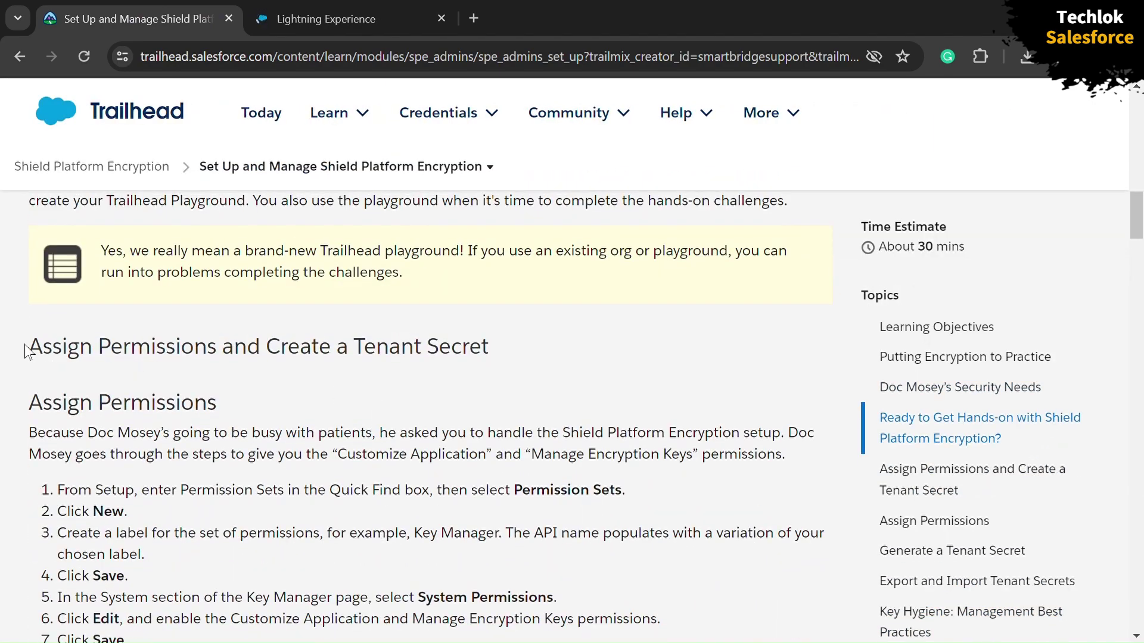
drag(29, 348, 495, 358)
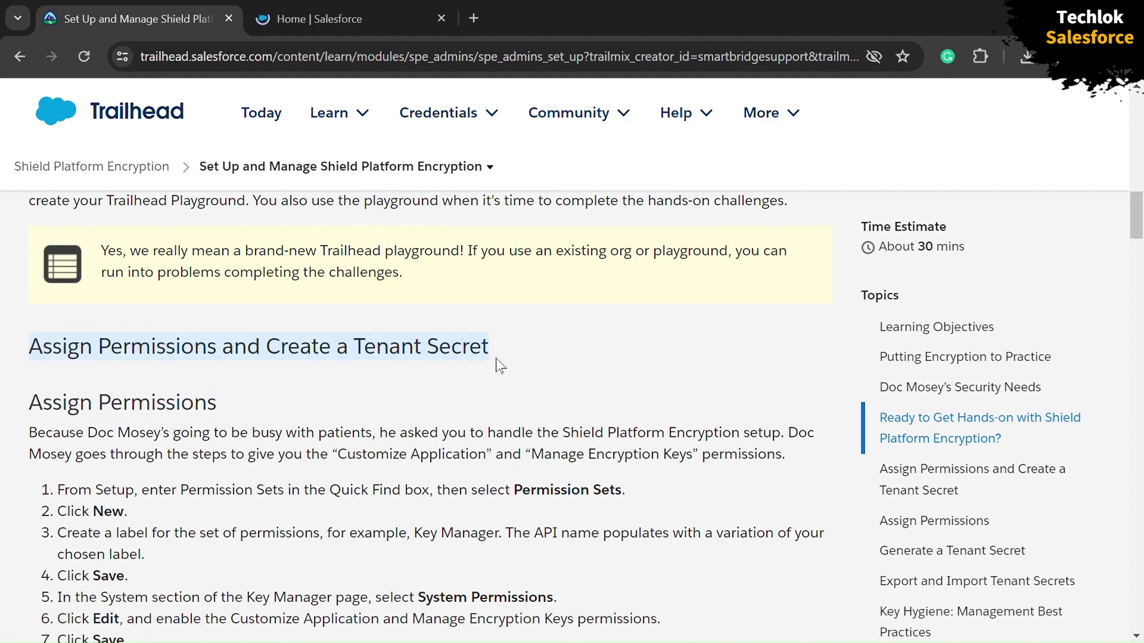
Step: Open Setup in the playground org and reach Permission Sets via a Quick Find search for 'Permiss'
click(364, 13)
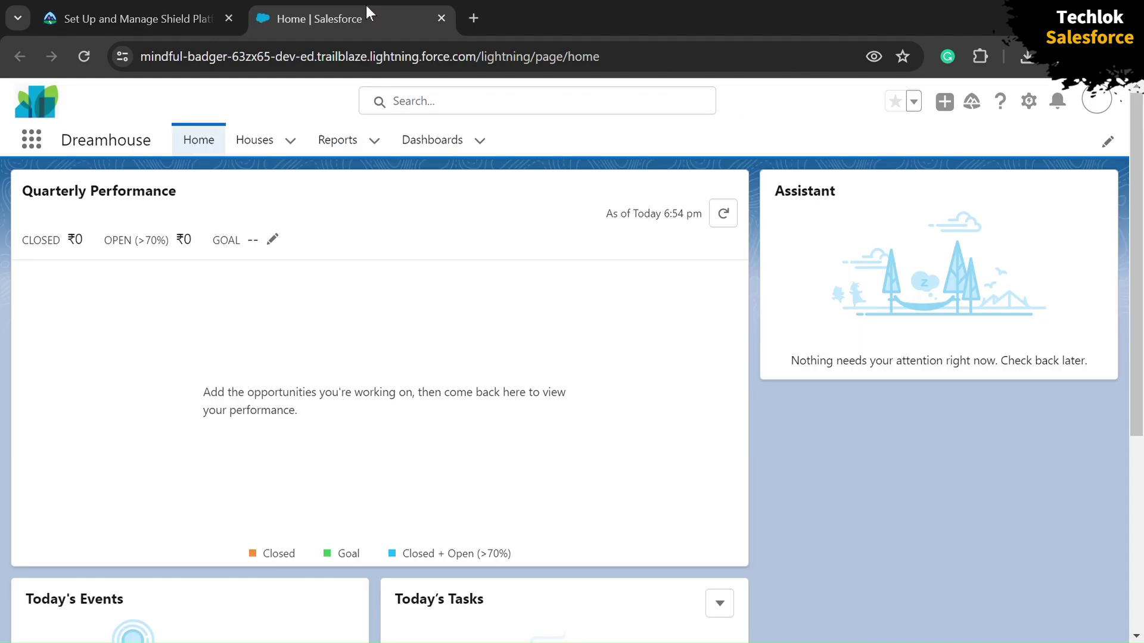
click(1028, 103)
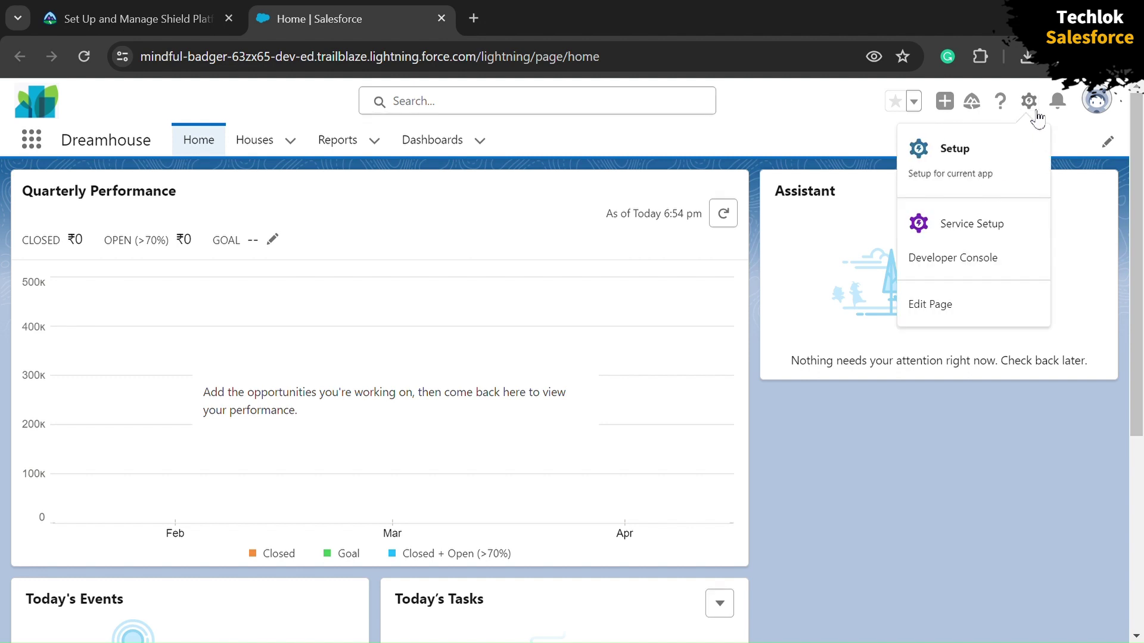
click(969, 173)
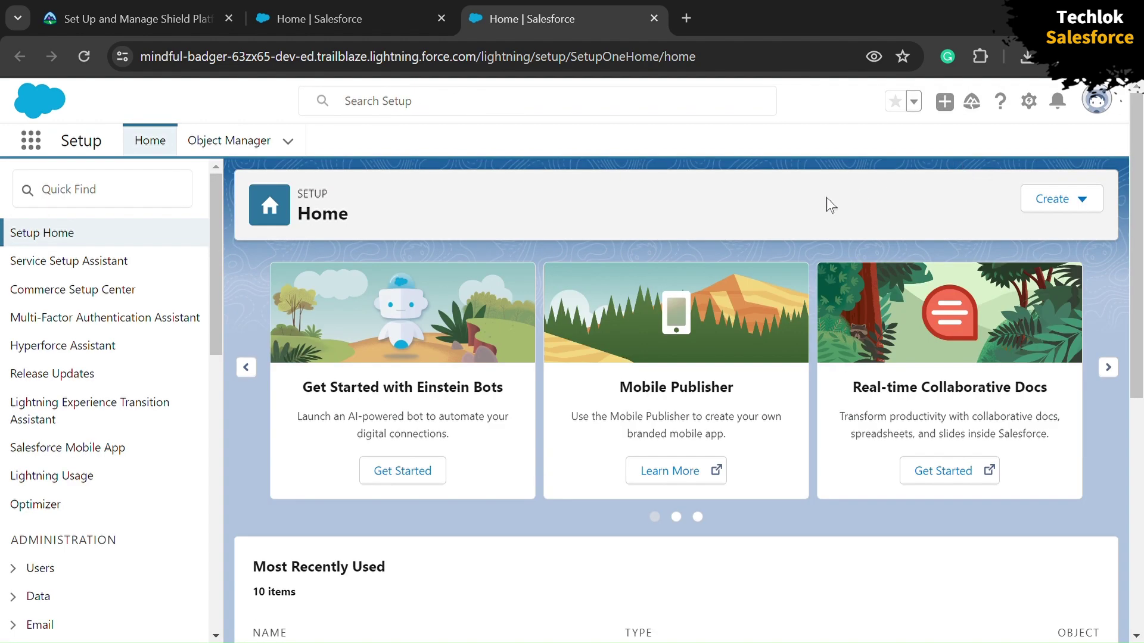
click(88, 201)
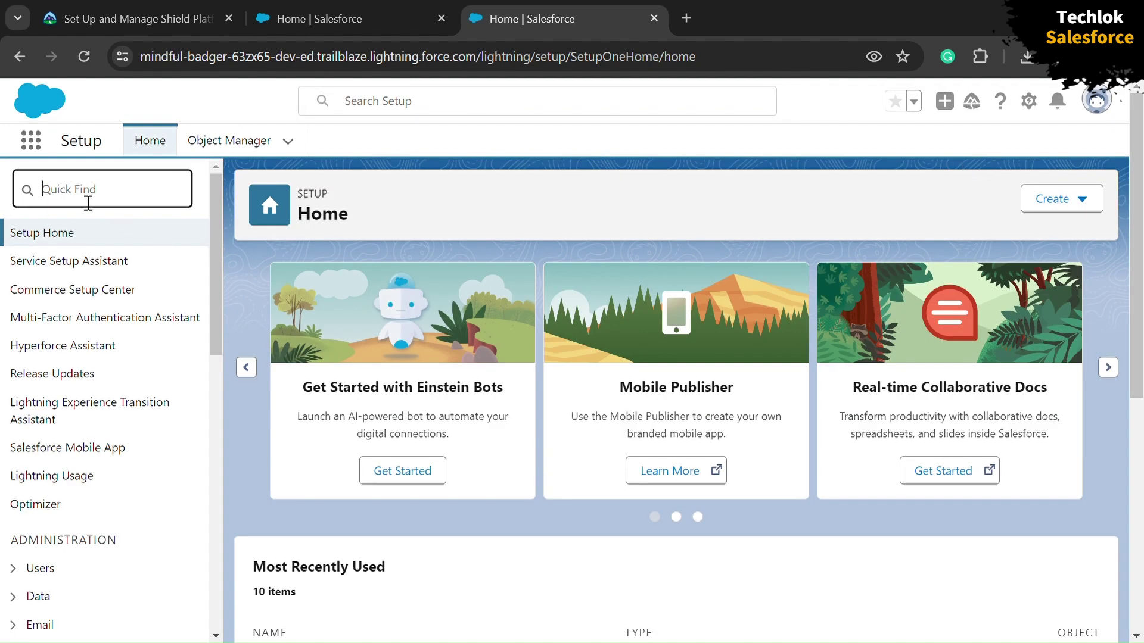
text(Permiss)
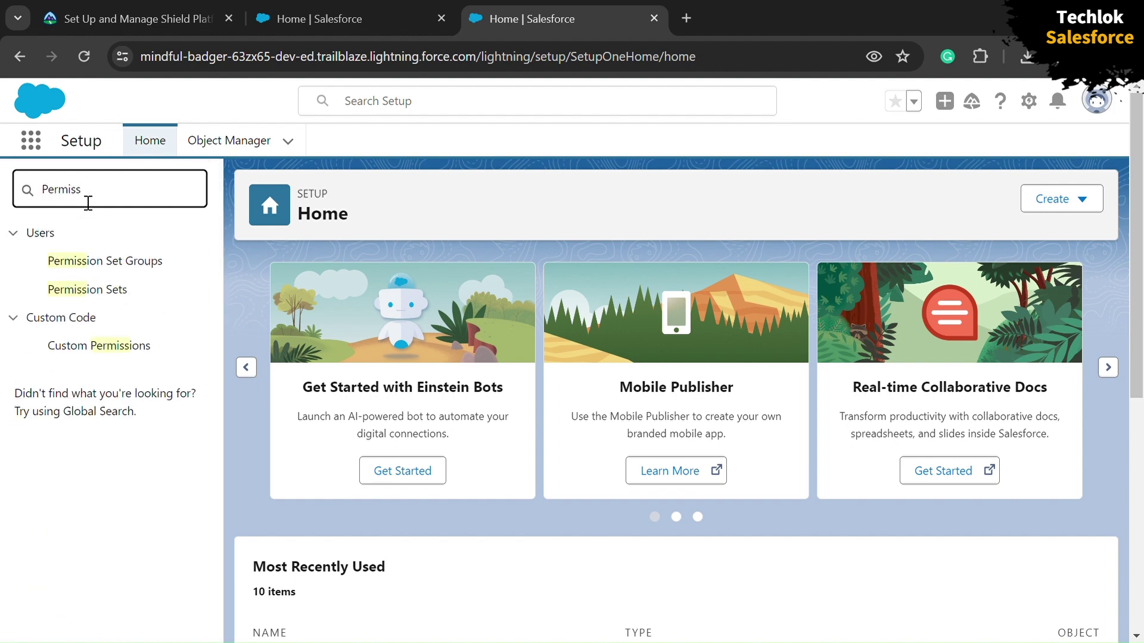
click(87, 289)
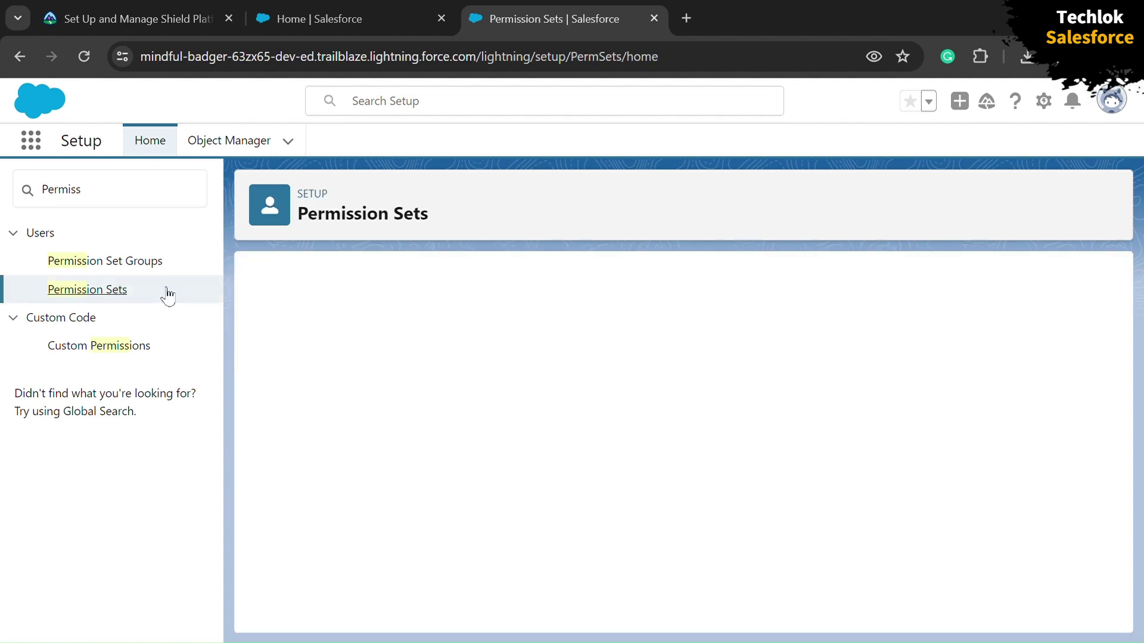
Step: Check the Trailhead steps for New and the Key Manager label, then return to Permission Sets
click(137, 18)
scroll(354, 320, down, 1)
double_click(108, 319)
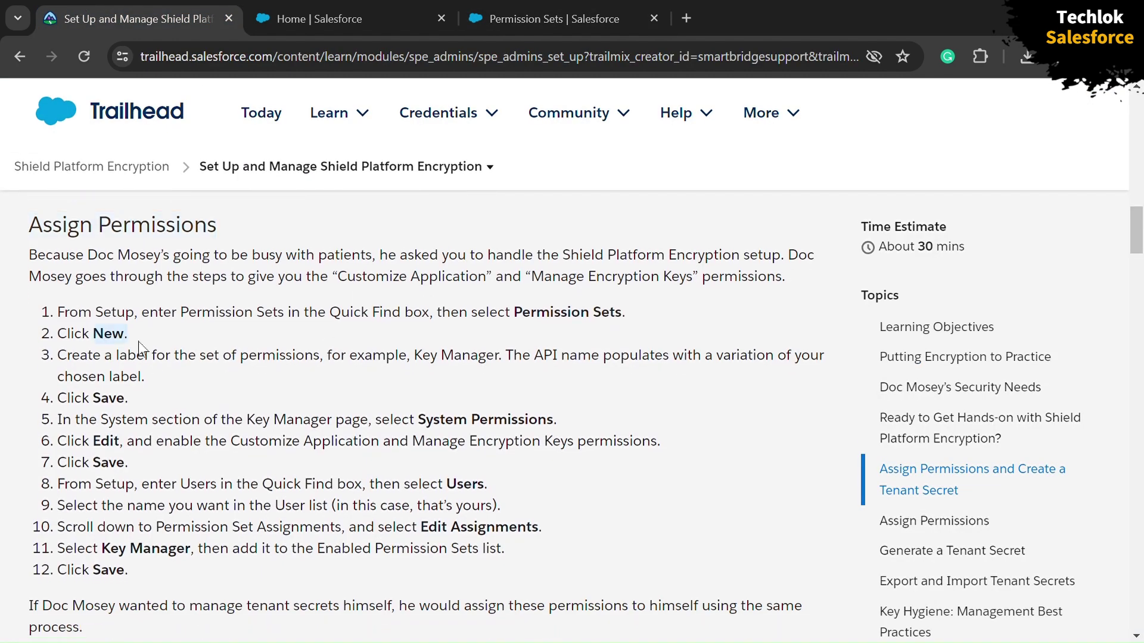
drag(415, 343, 505, 347)
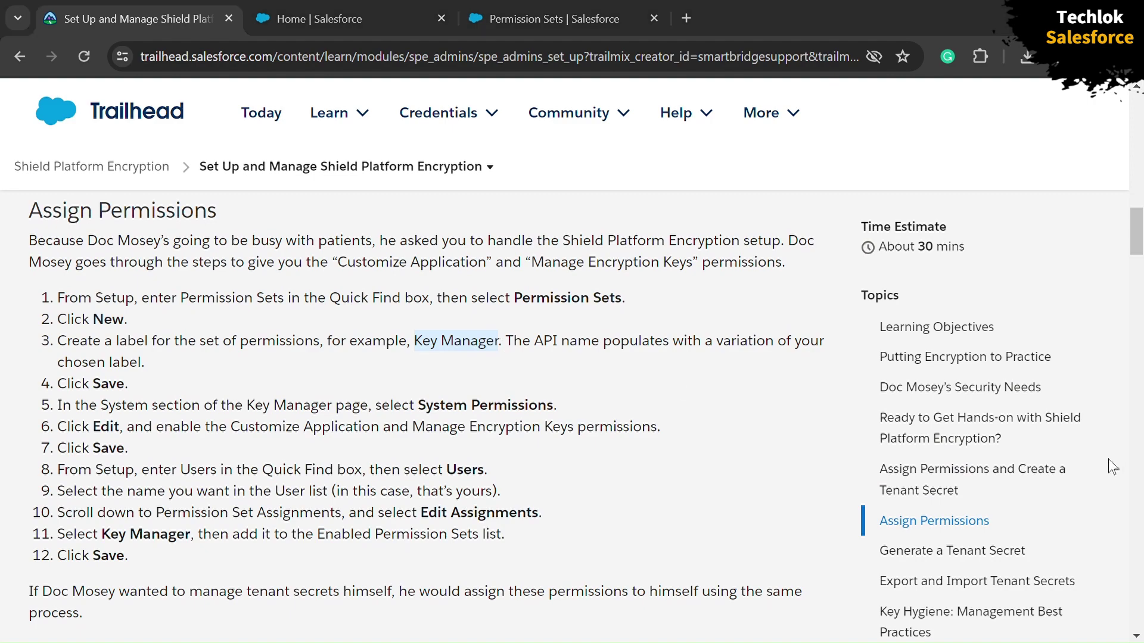
click(573, 2)
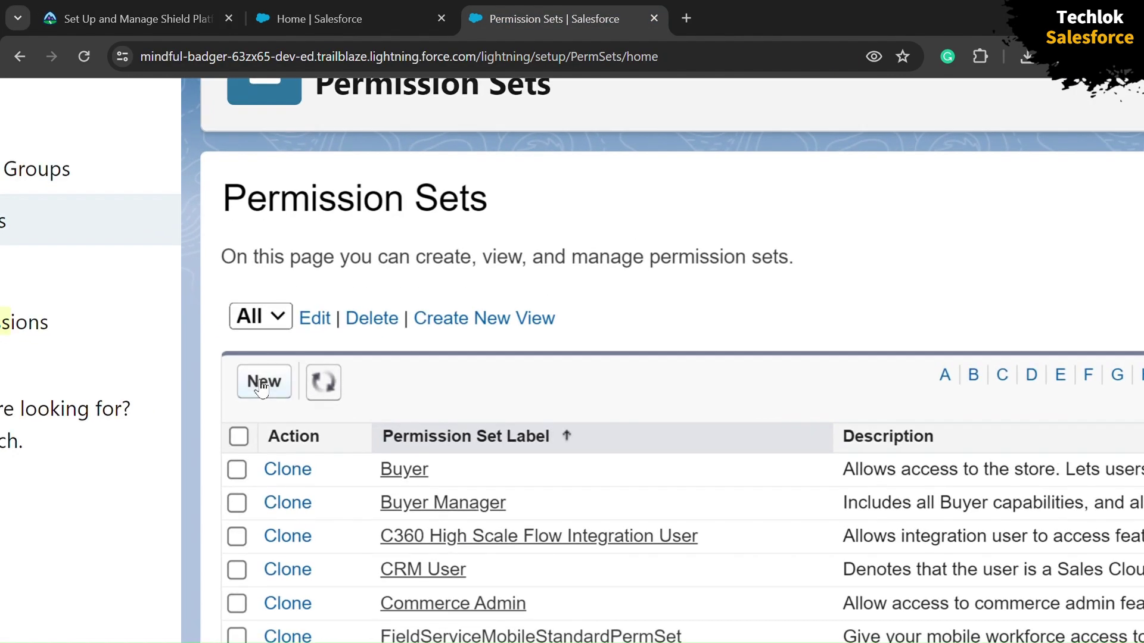
Step: Create and save a new permission set labelled 'Key Manager' with API name Key_Manager
click(262, 383)
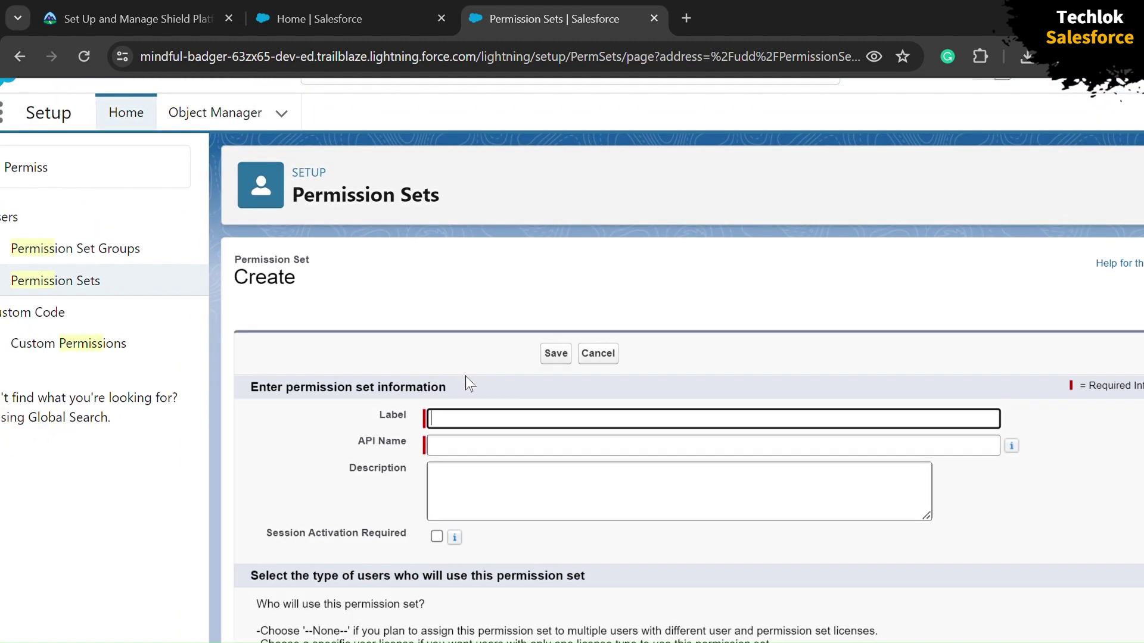
text(Key Manager)
click(504, 454)
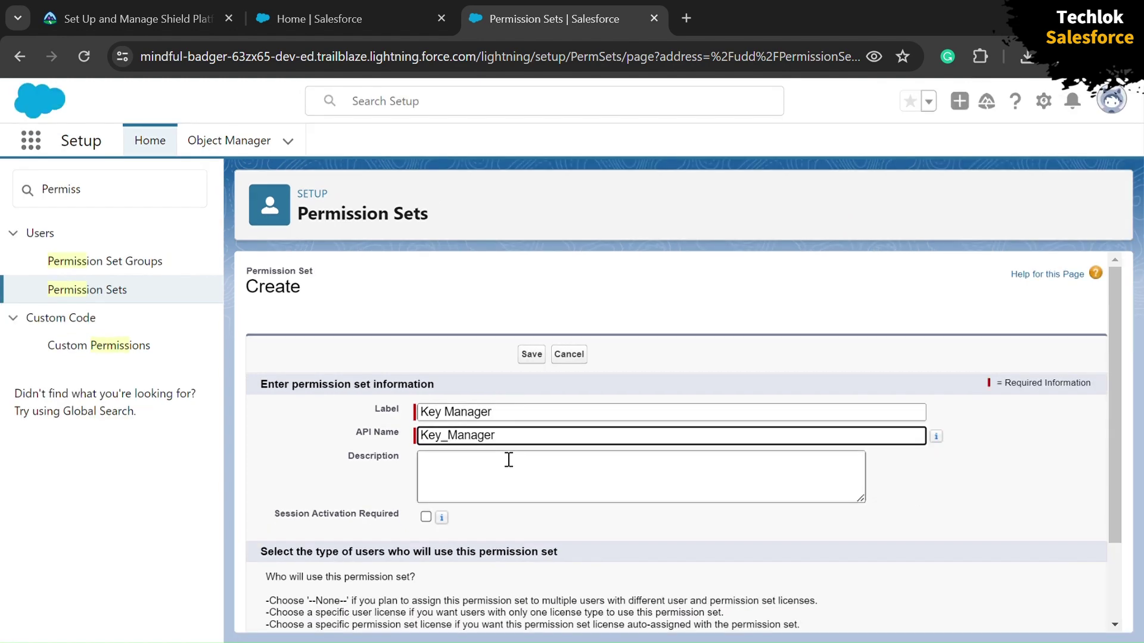
click(538, 359)
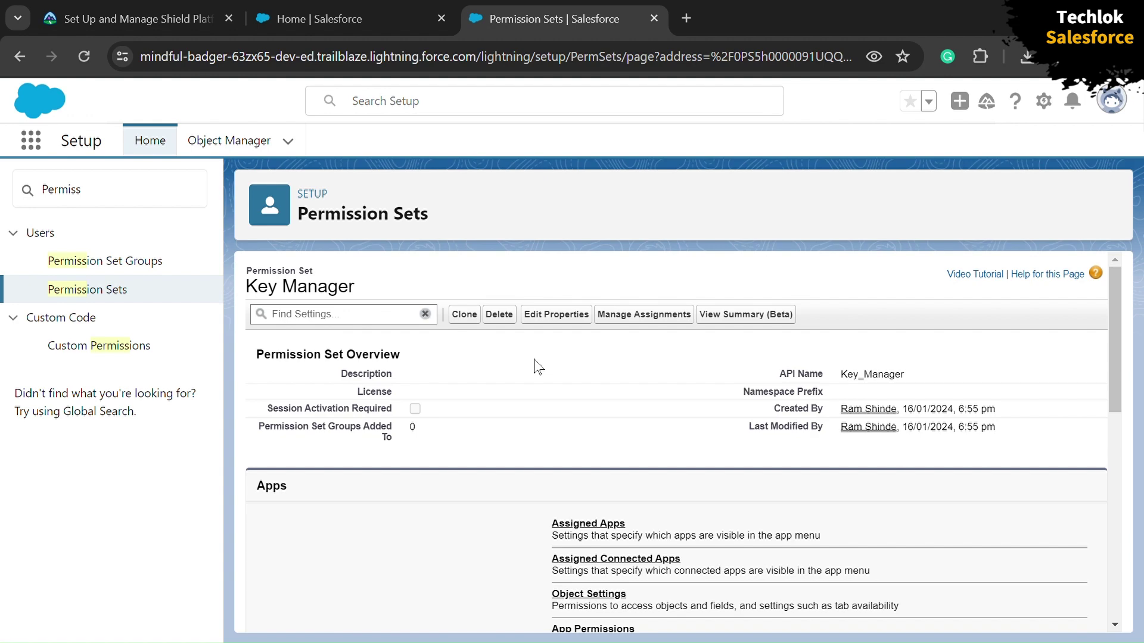
scroll(536, 366, down, 9)
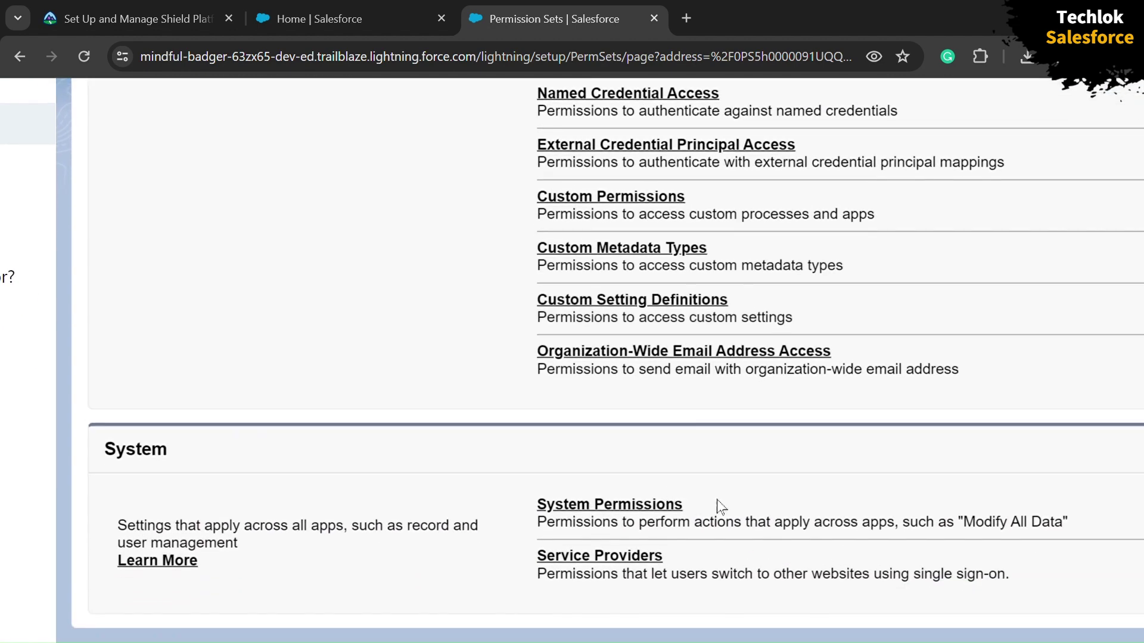
Step: Edit Key Manager's System Permissions and locate the Customize Application permission
click(634, 505)
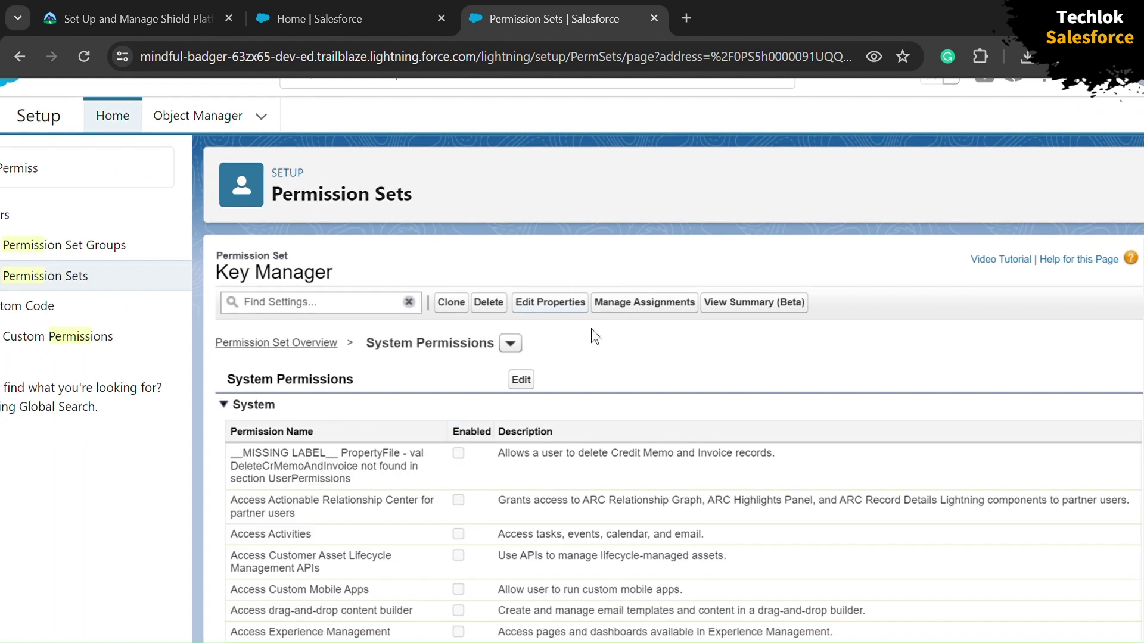
scroll(596, 409, down, 1)
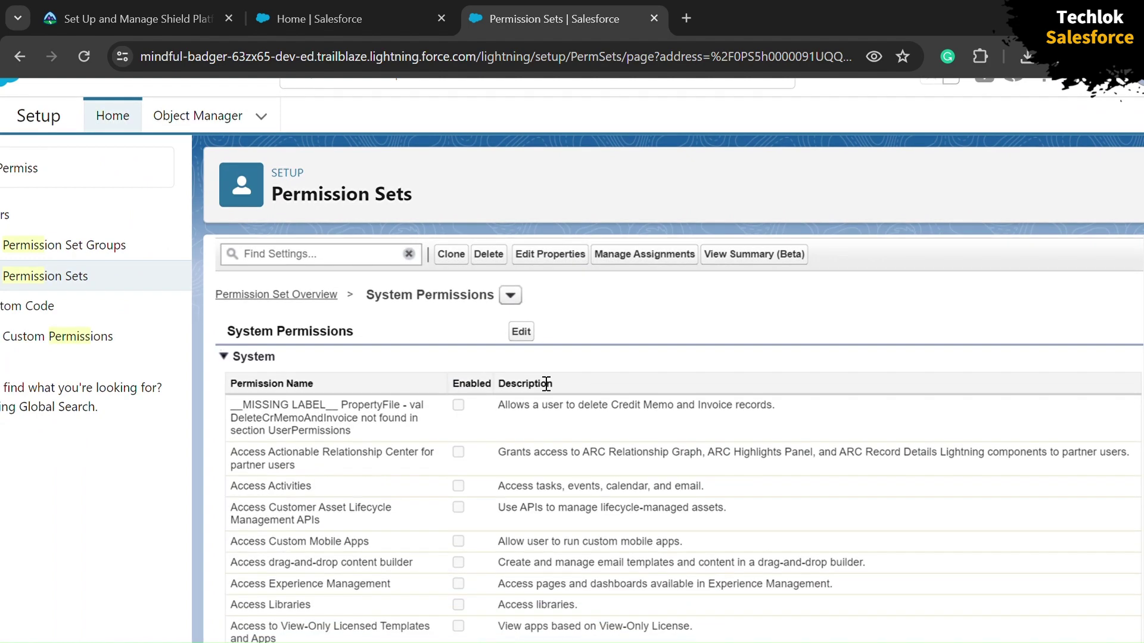
click(523, 329)
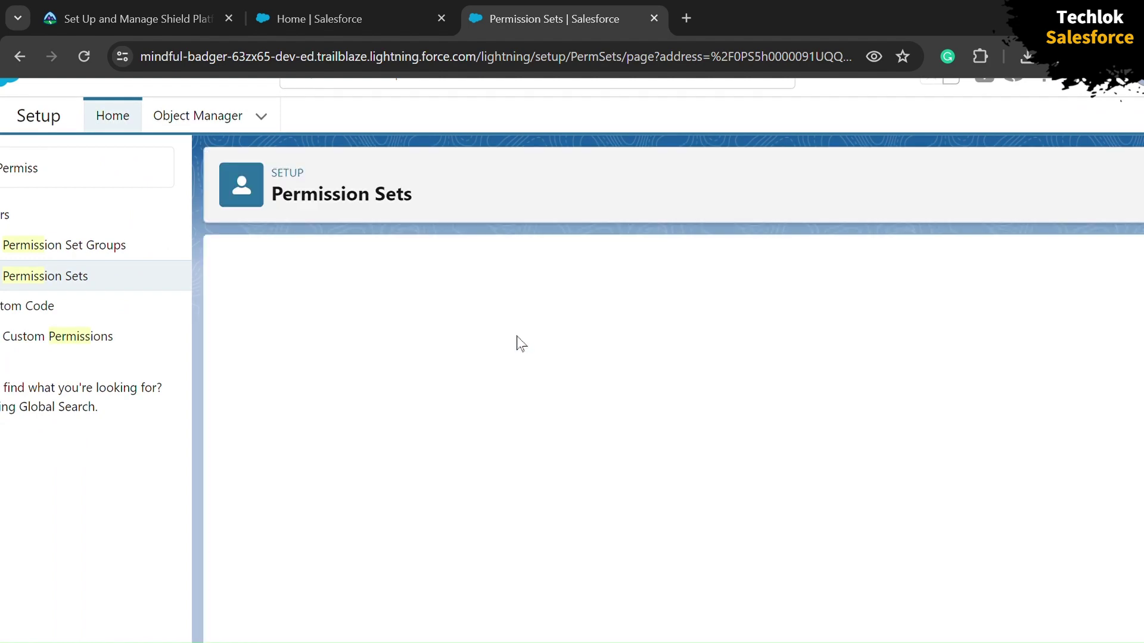
scroll(482, 410, down, 5)
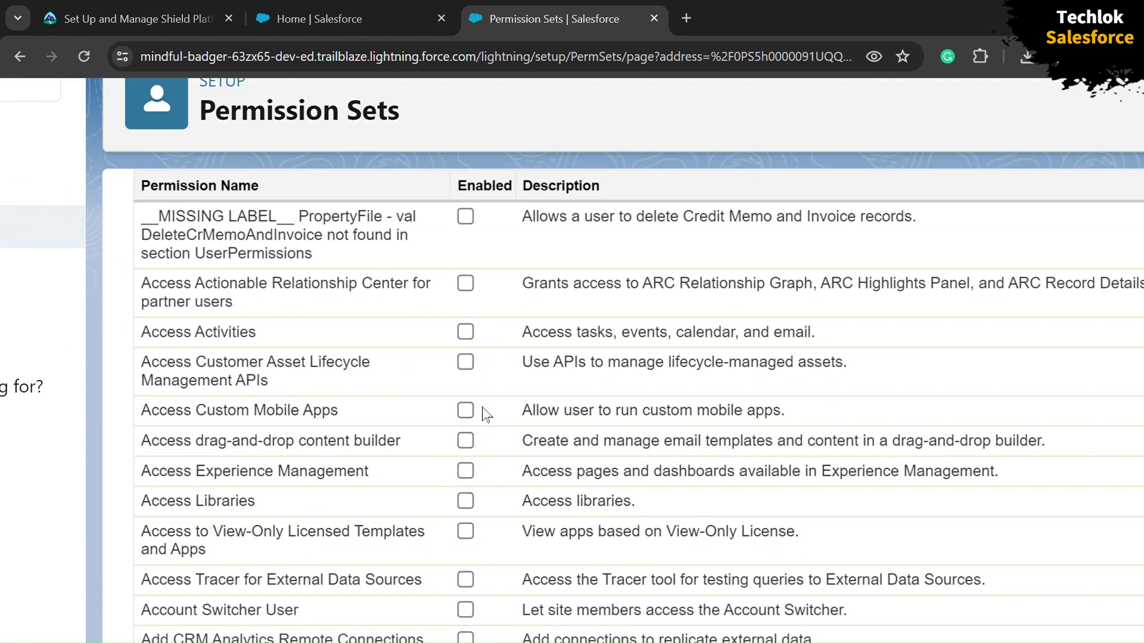
scroll(482, 411, down, 14)
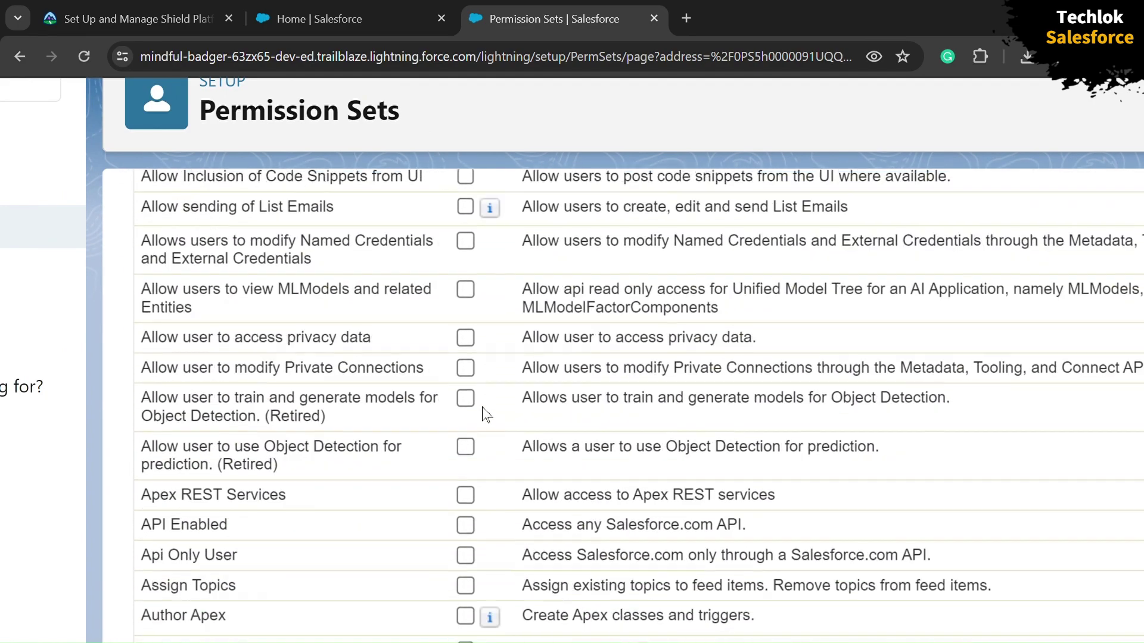
scroll(482, 407, down, 9)
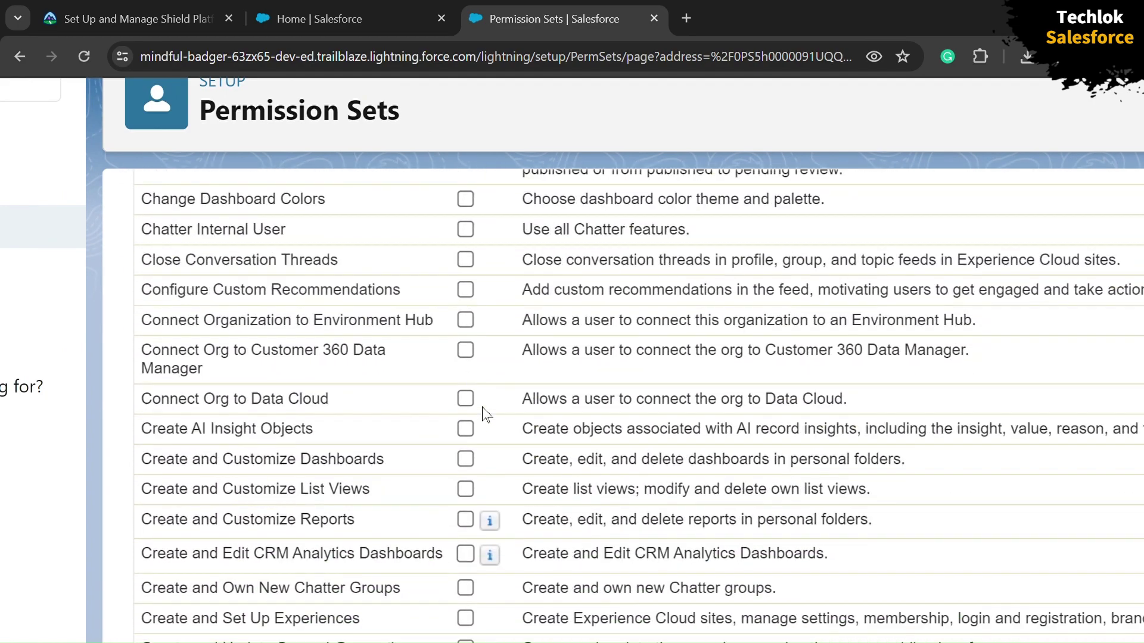
scroll(482, 406, down, 8)
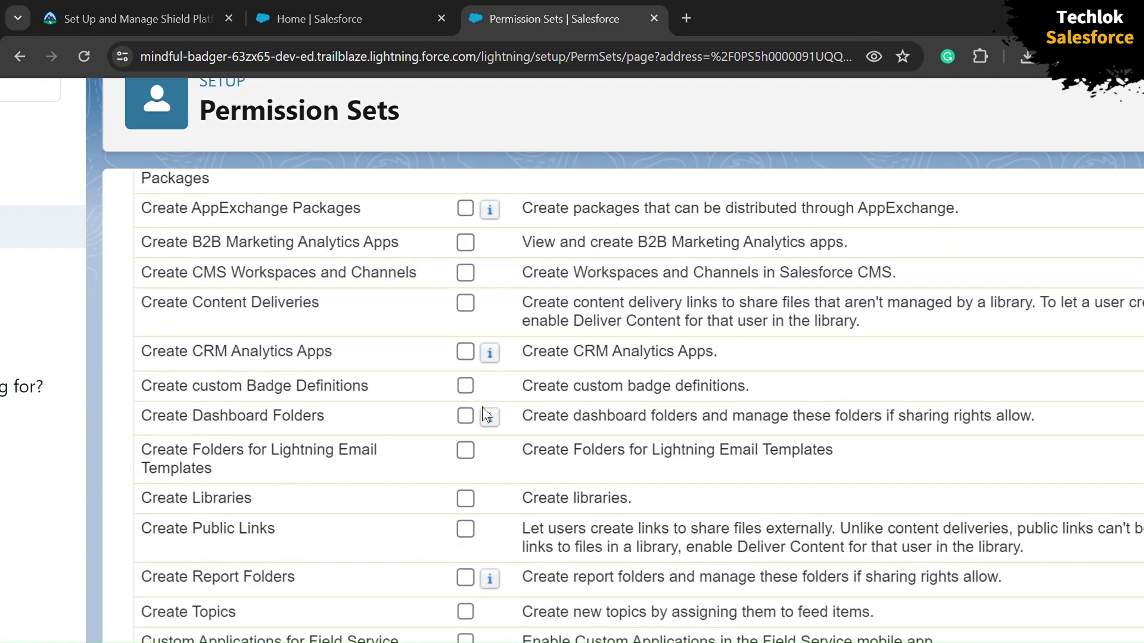
scroll(481, 407, down, 5)
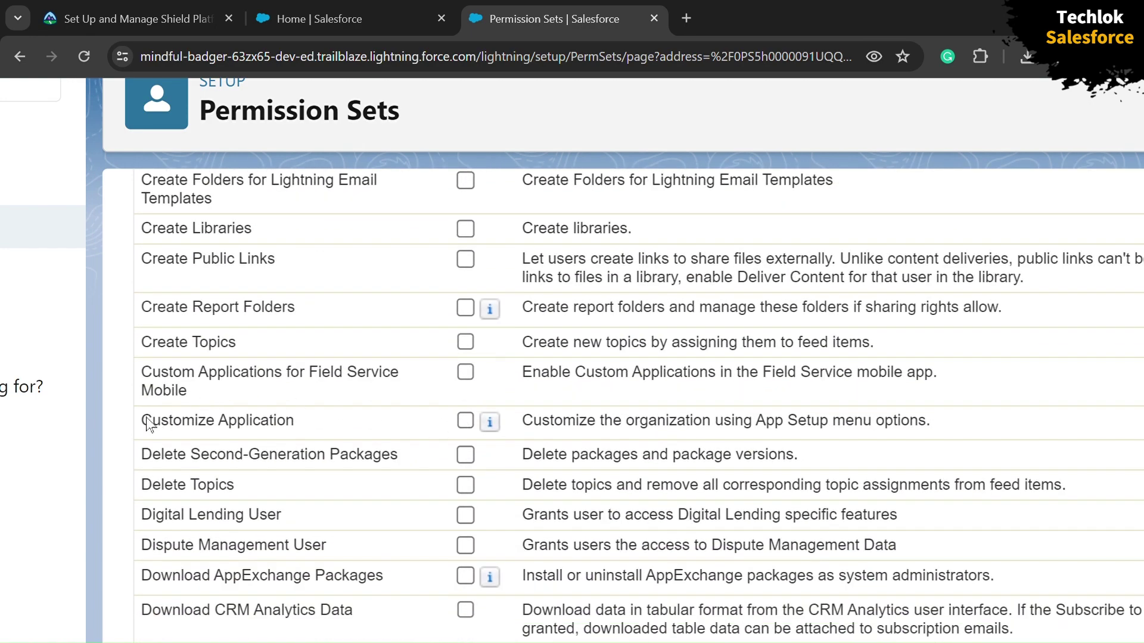
drag(138, 419, 245, 420)
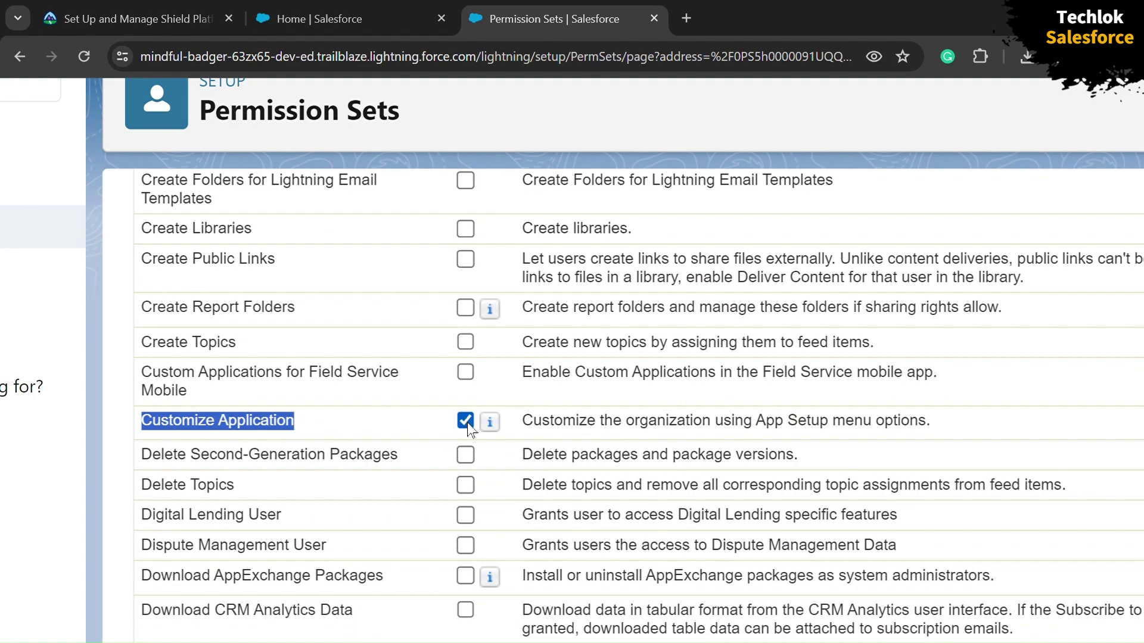
Step: Locate Manage Encryption Keys, reset the zoom, and scroll back up to Save
scroll(467, 422, down, 7)
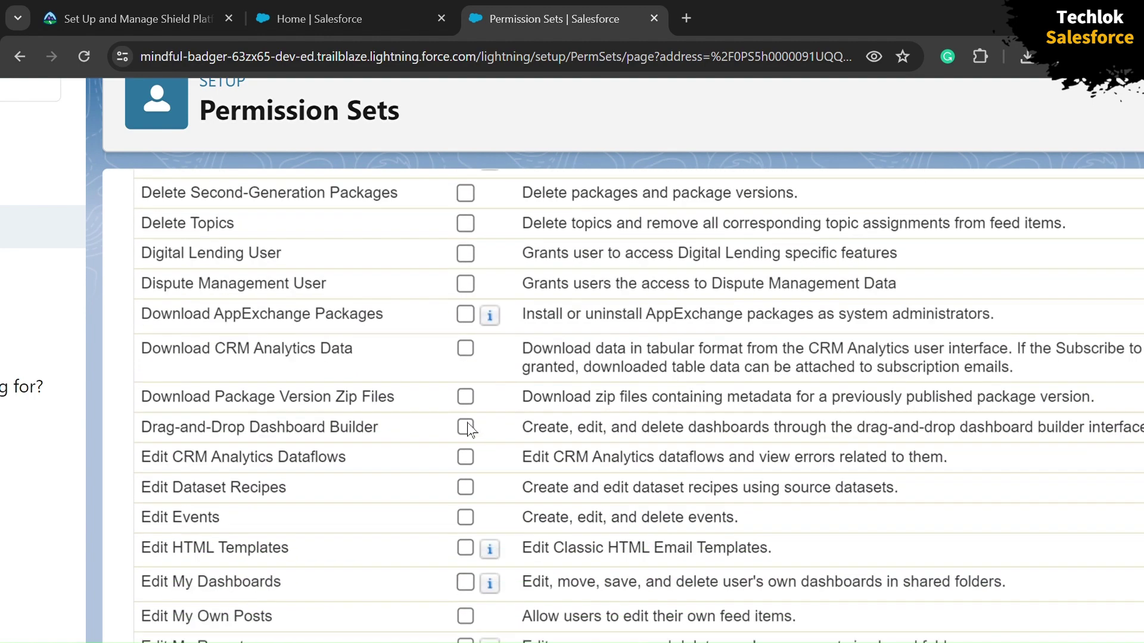
scroll(467, 423, down, 15)
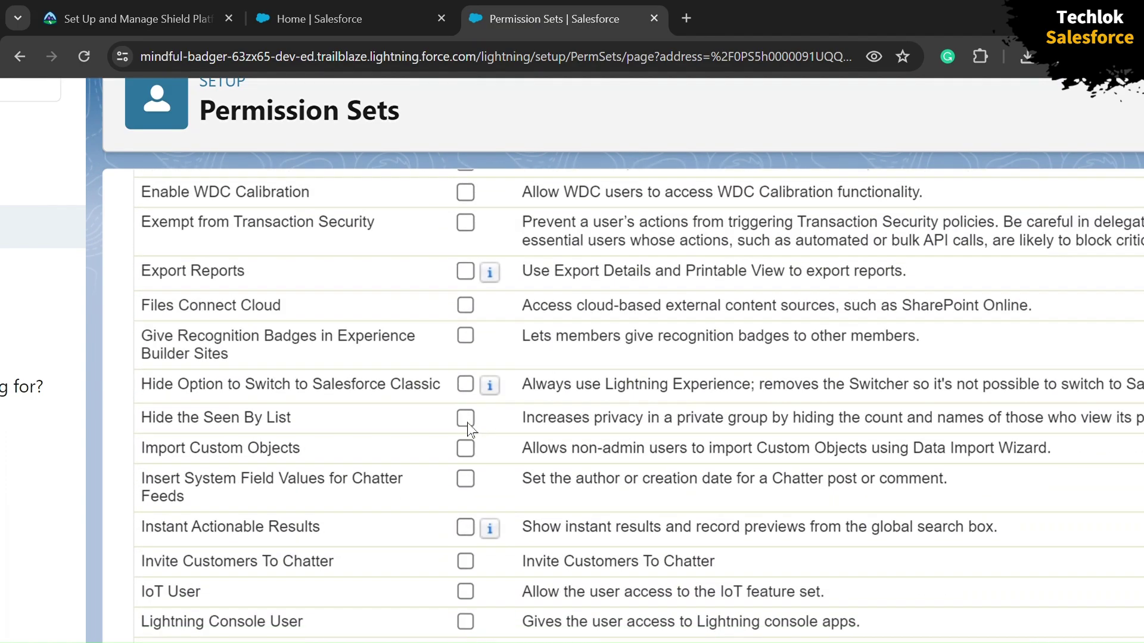
scroll(466, 423, down, 8)
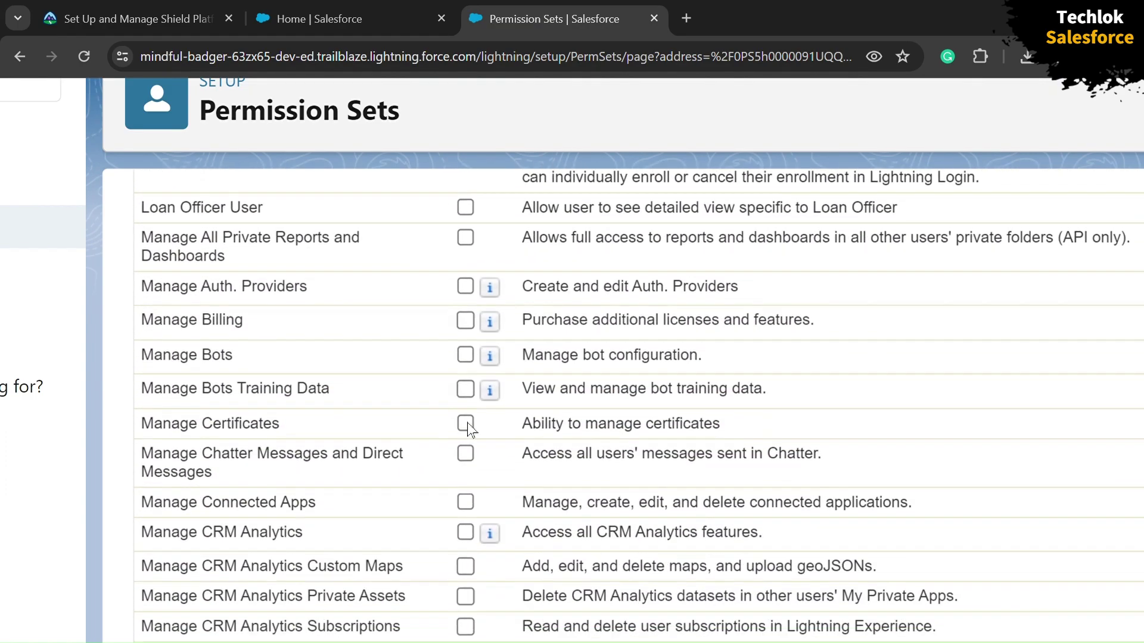
scroll(467, 423, down, 5)
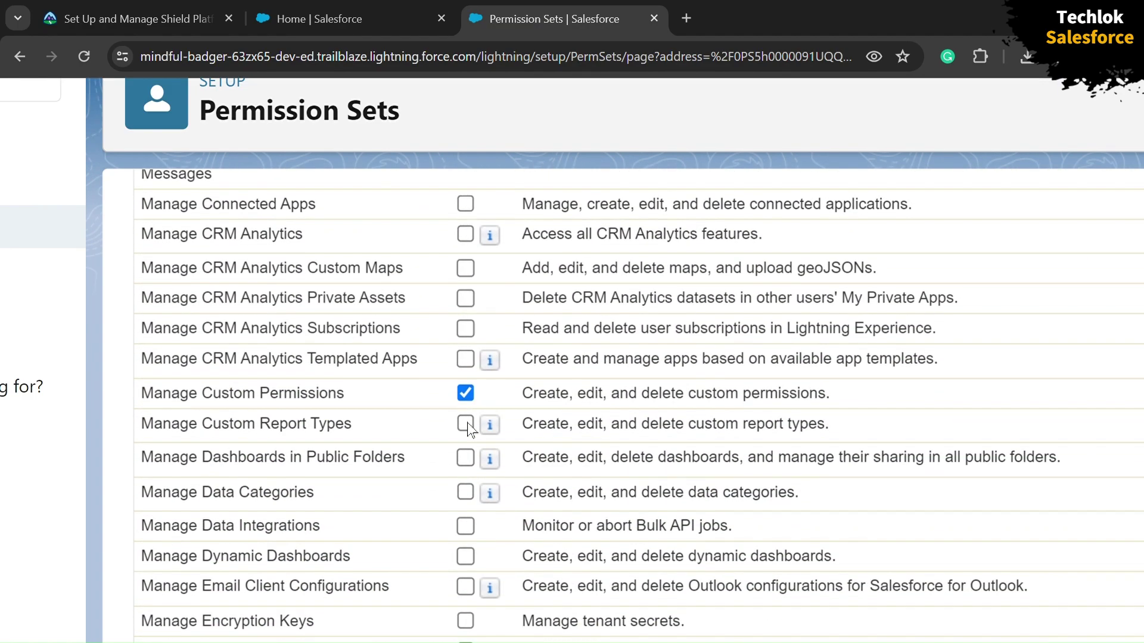
scroll(467, 423, down, 2)
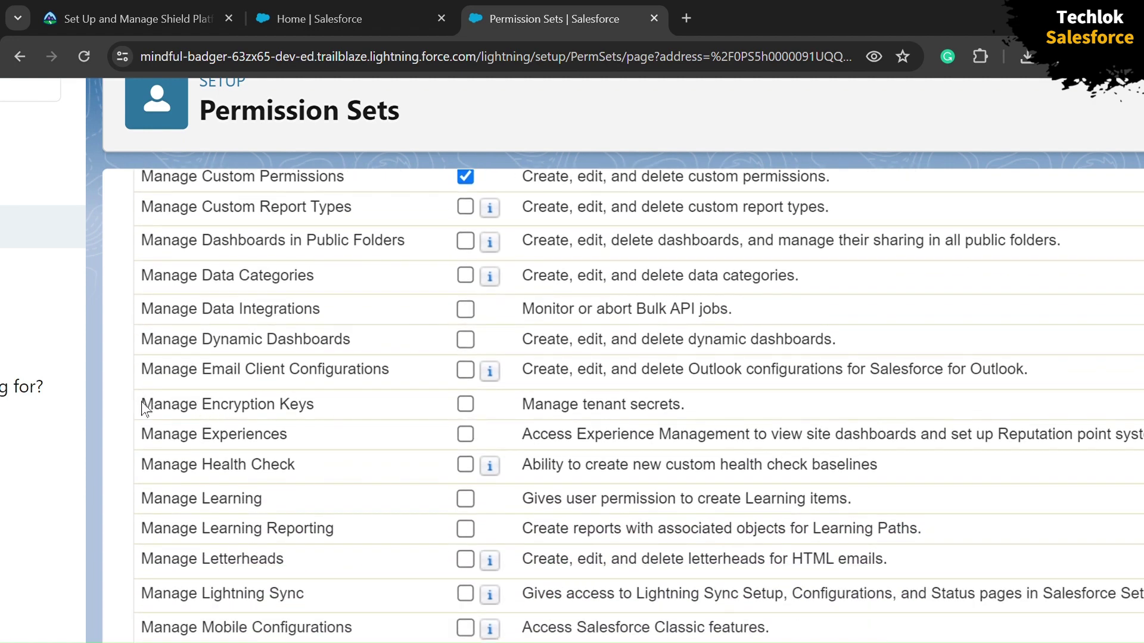
drag(142, 404, 306, 402)
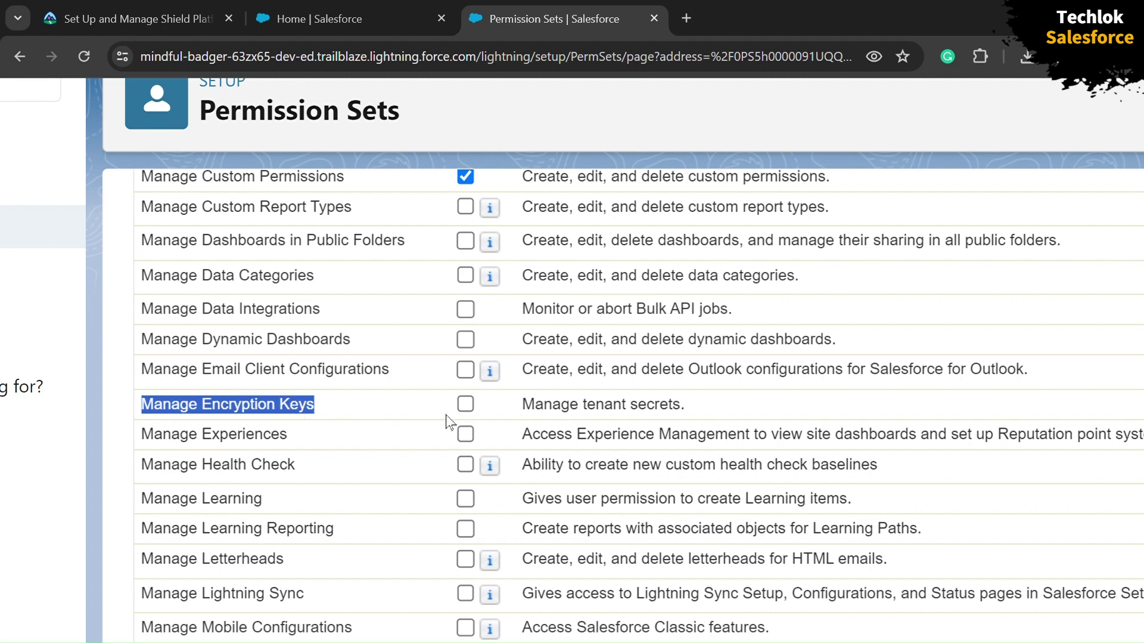
scroll(466, 409, down, 1)
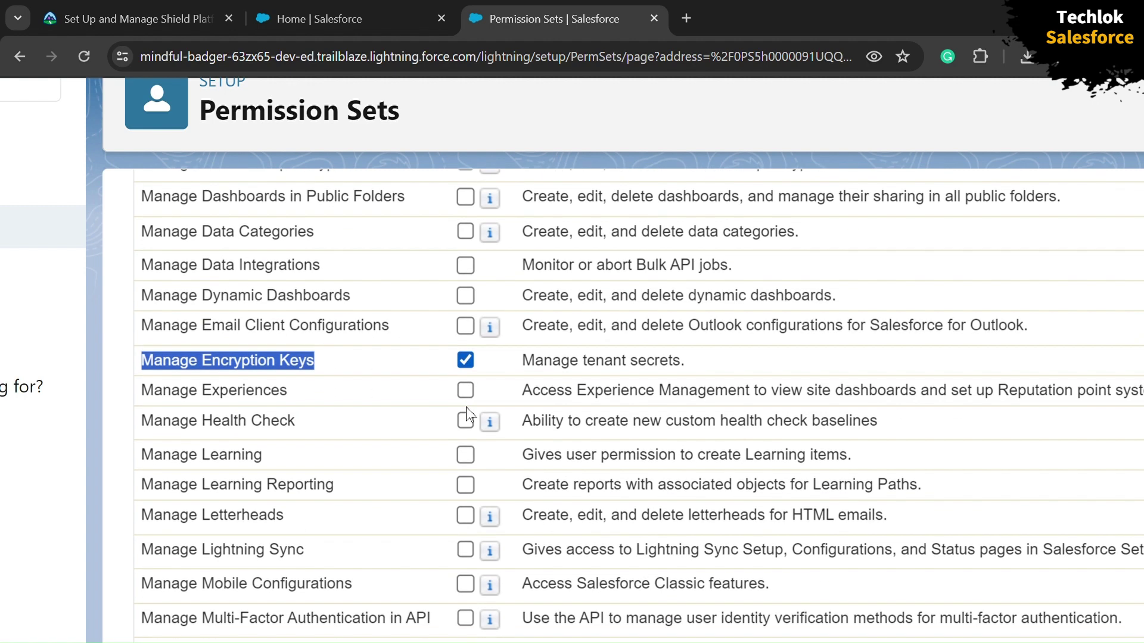
key(ctrl+0)
scroll(469, 415, up, 5)
scroll(471, 413, up, 10)
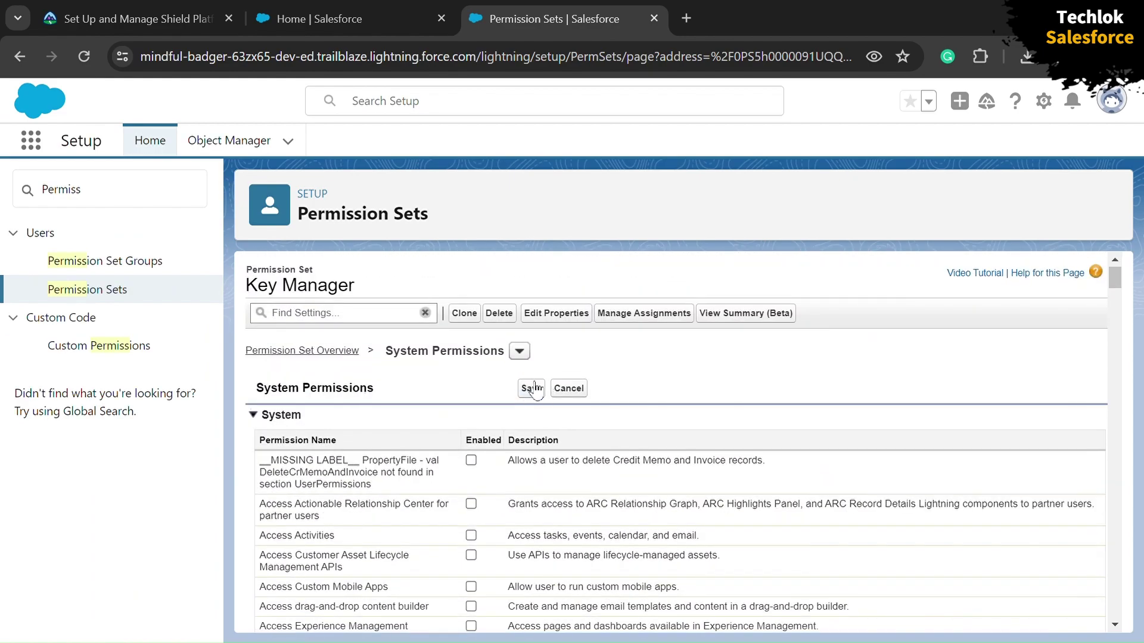
Step: Save and confirm Key Manager's permission changes, then search Quick Find for 'Users'
click(533, 389)
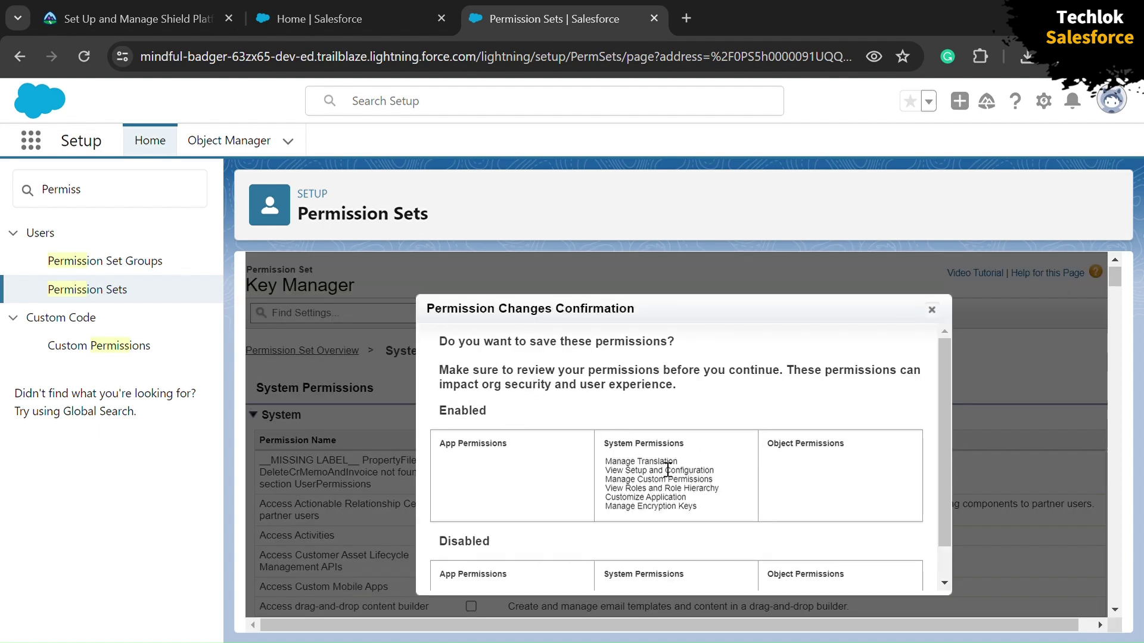
scroll(667, 468, down, 5)
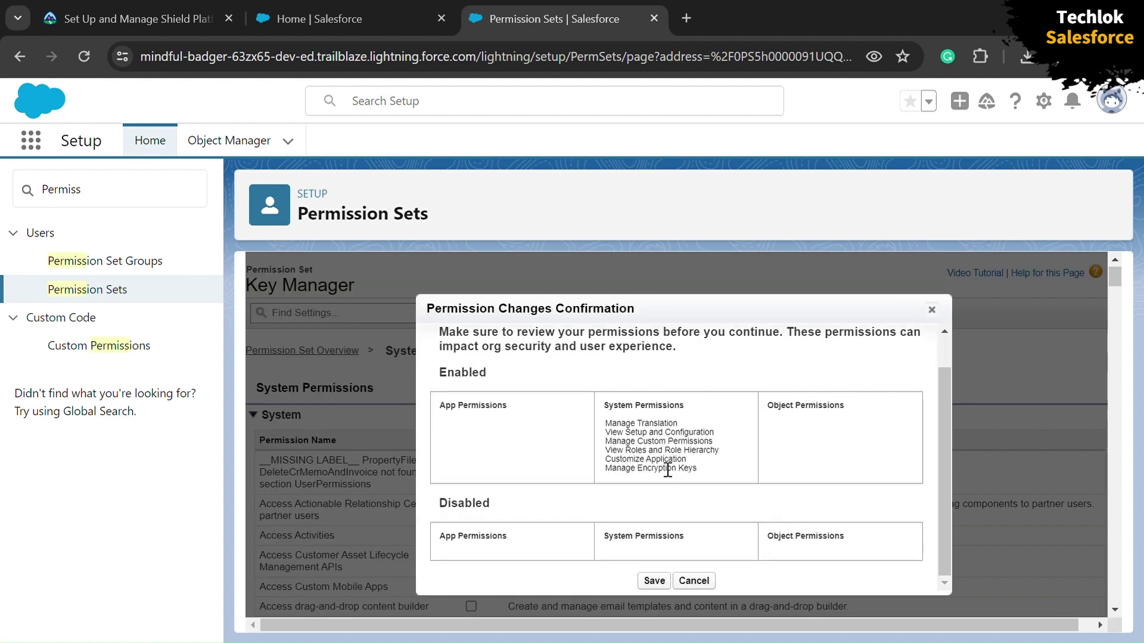
click(654, 583)
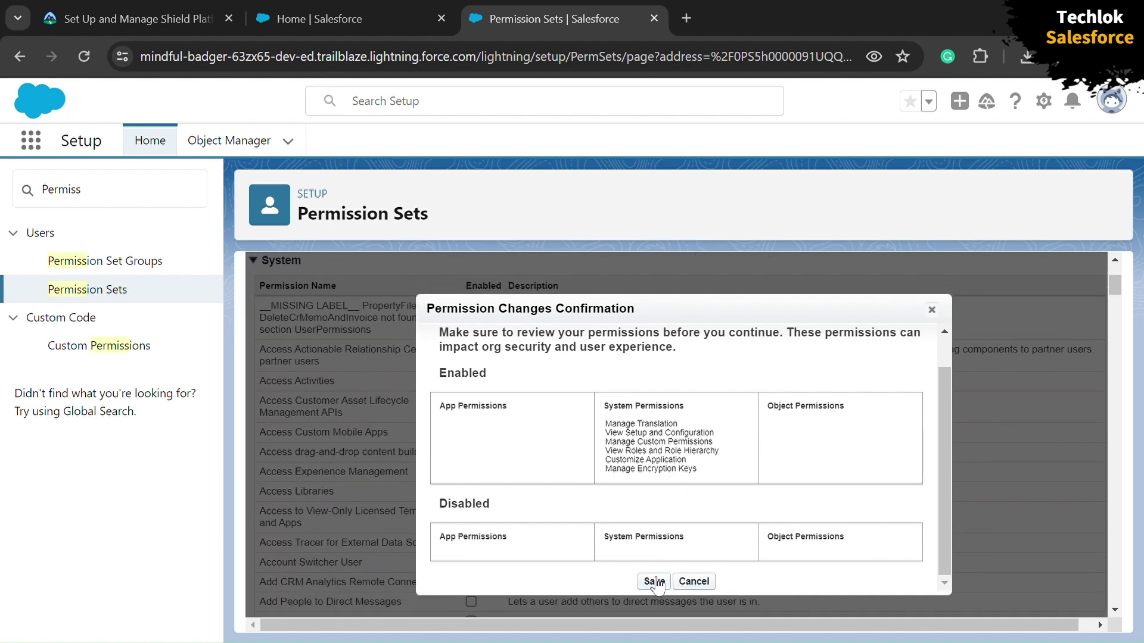
click(655, 582)
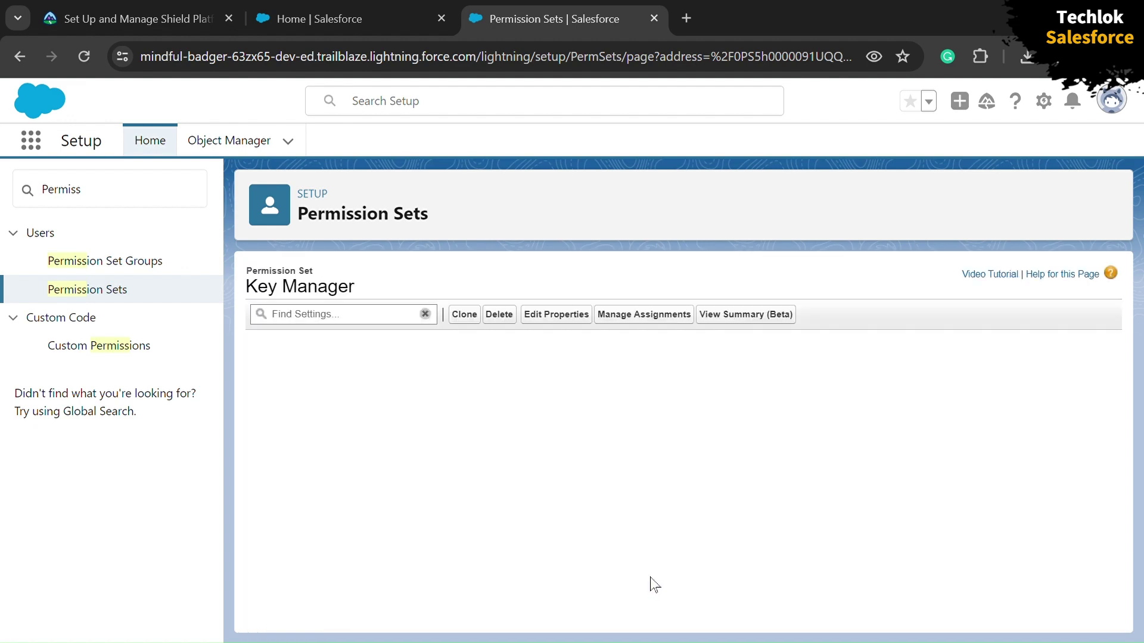
double_click(36, 201)
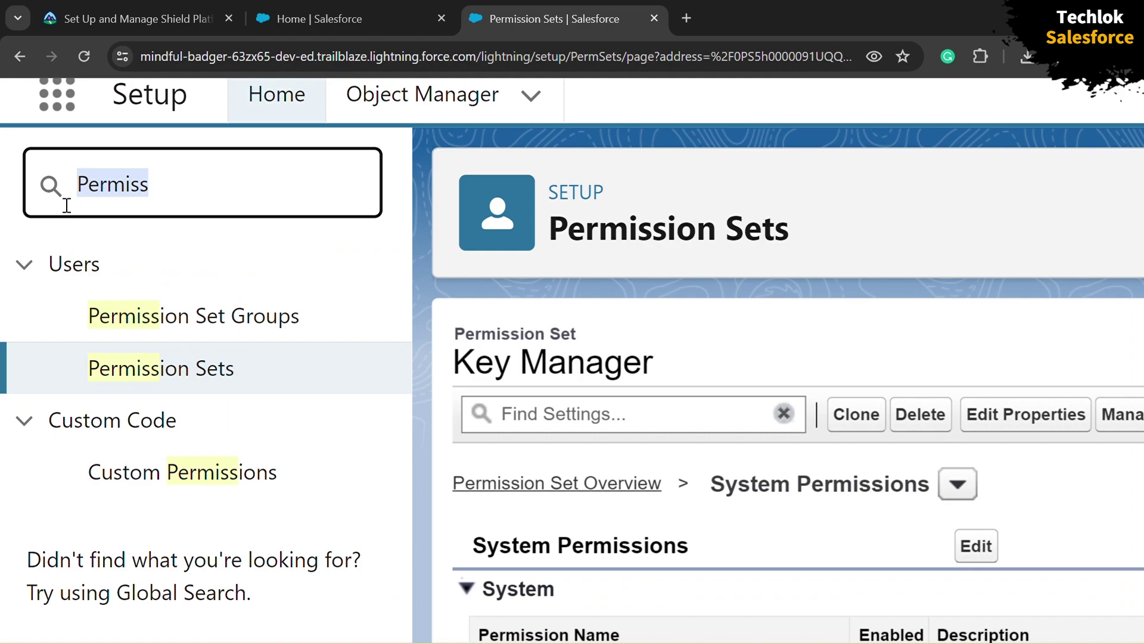
text(U)
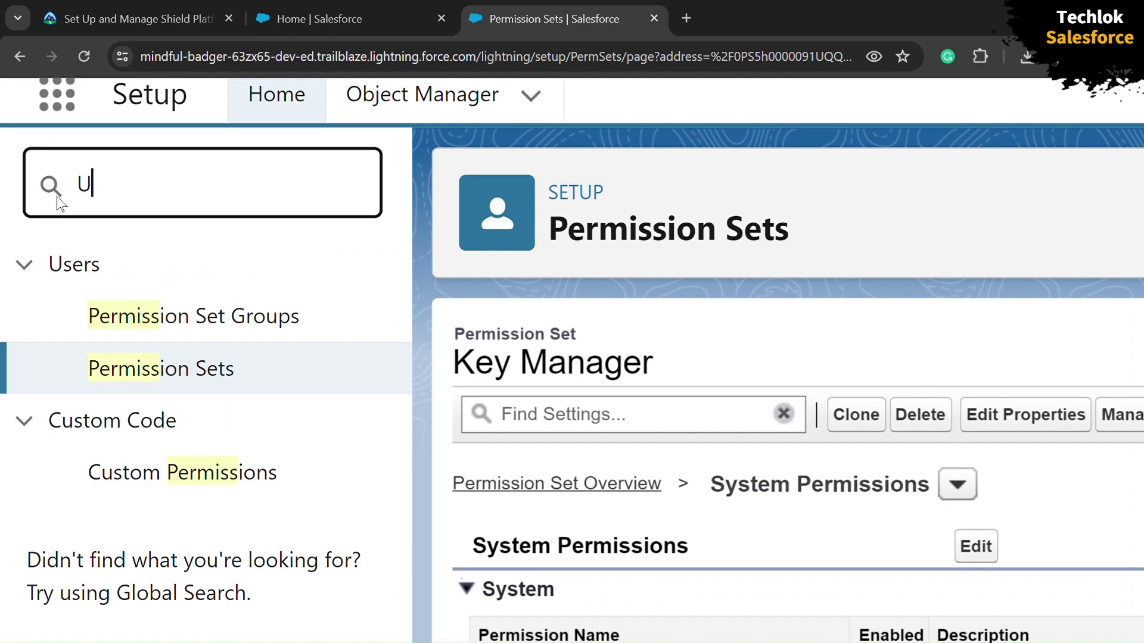
text(sers)
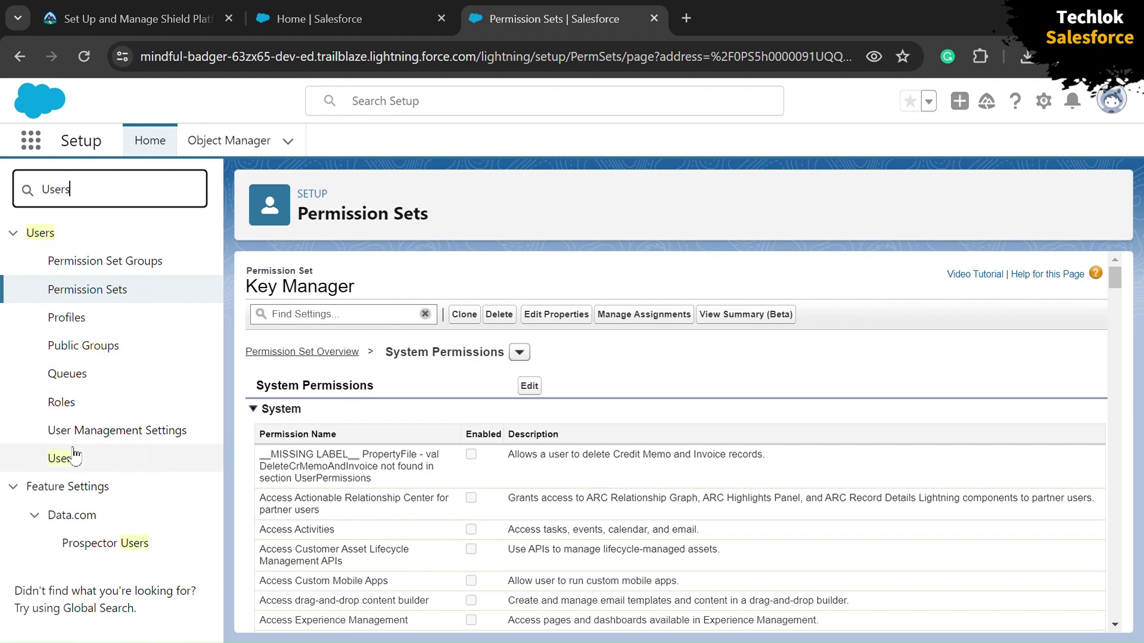
Step: Open the administrator's user record and check Trailhead's Permission Set Assignments step
click(66, 462)
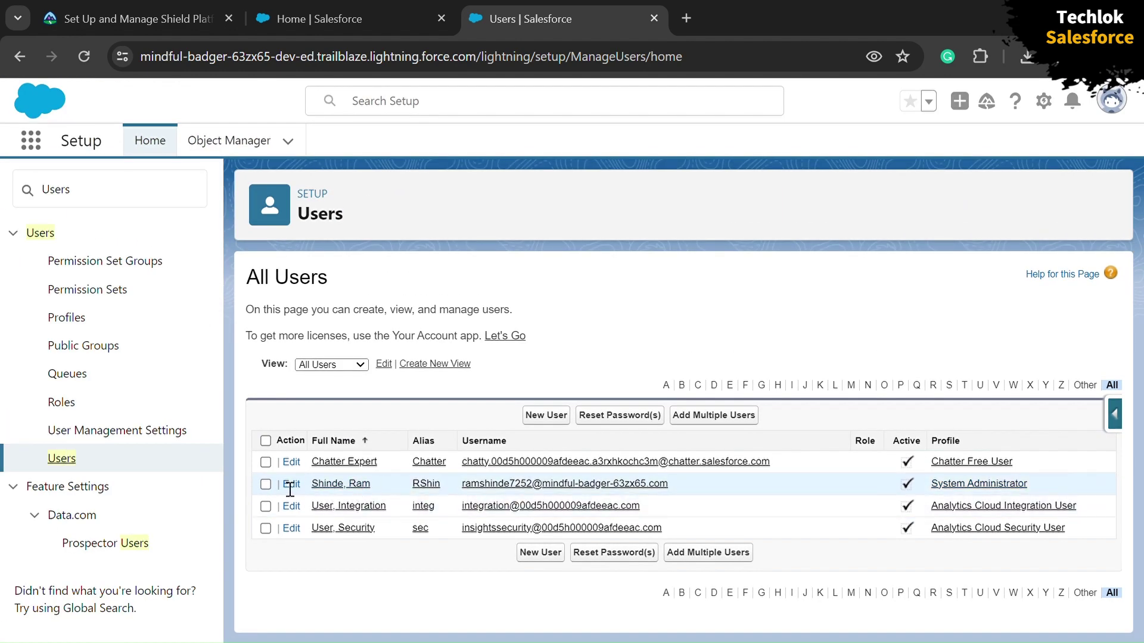
click(334, 484)
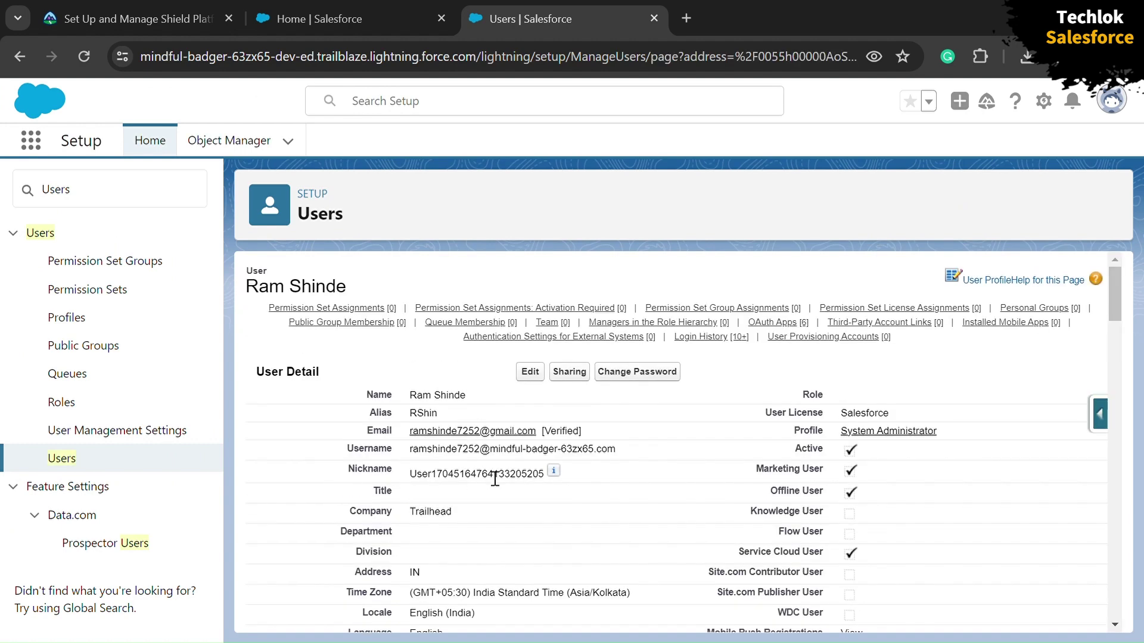
scroll(597, 519, down, 15)
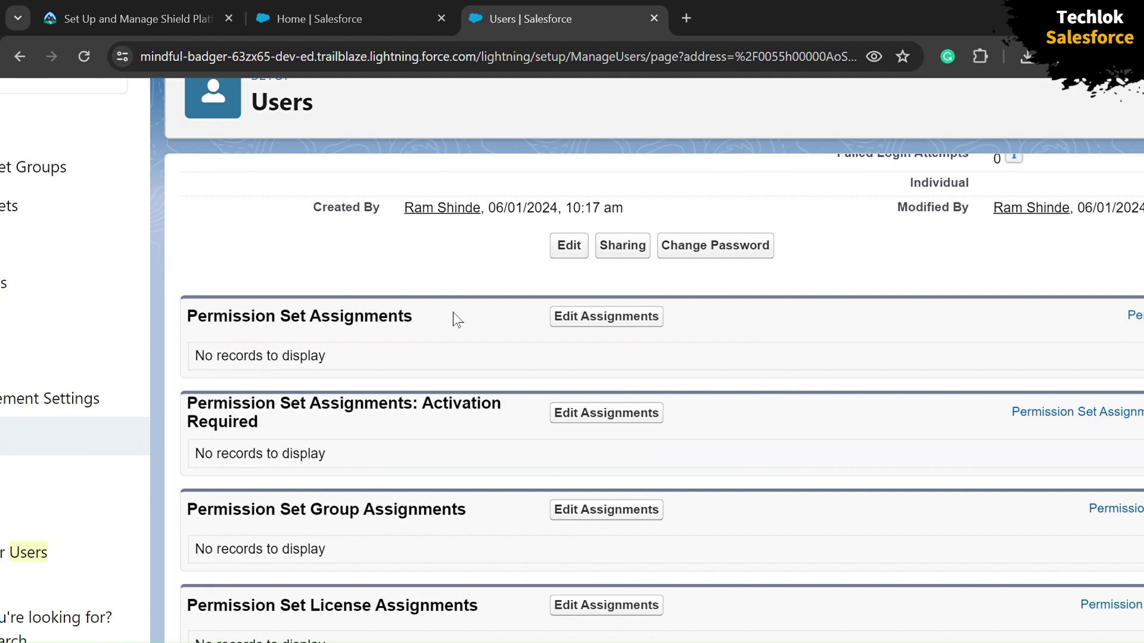
click(128, 19)
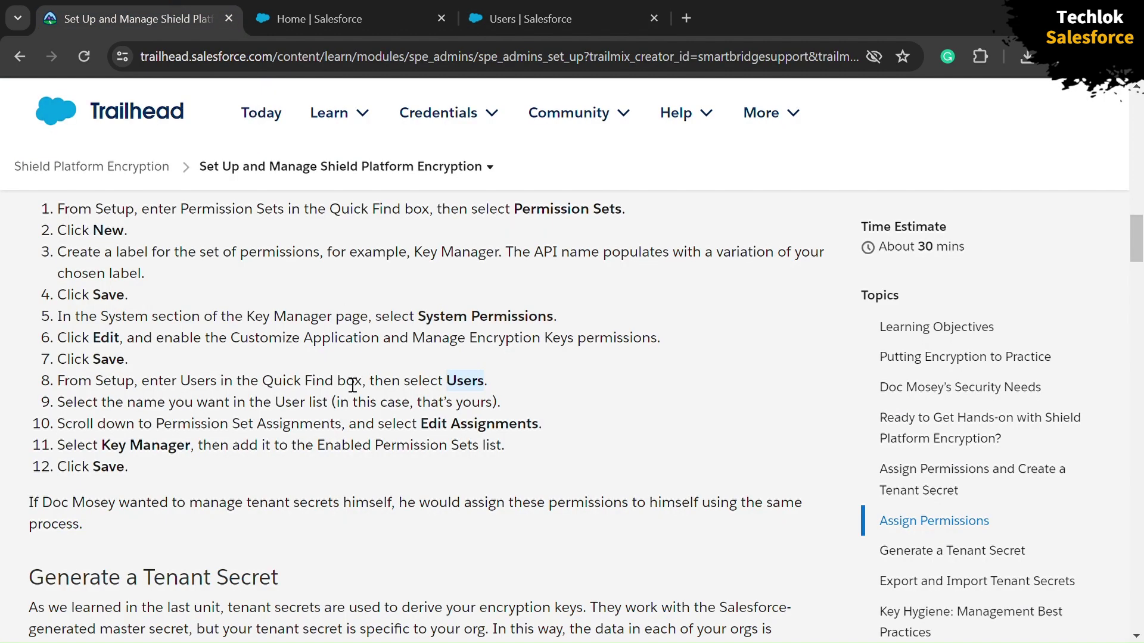
drag(156, 424, 348, 424)
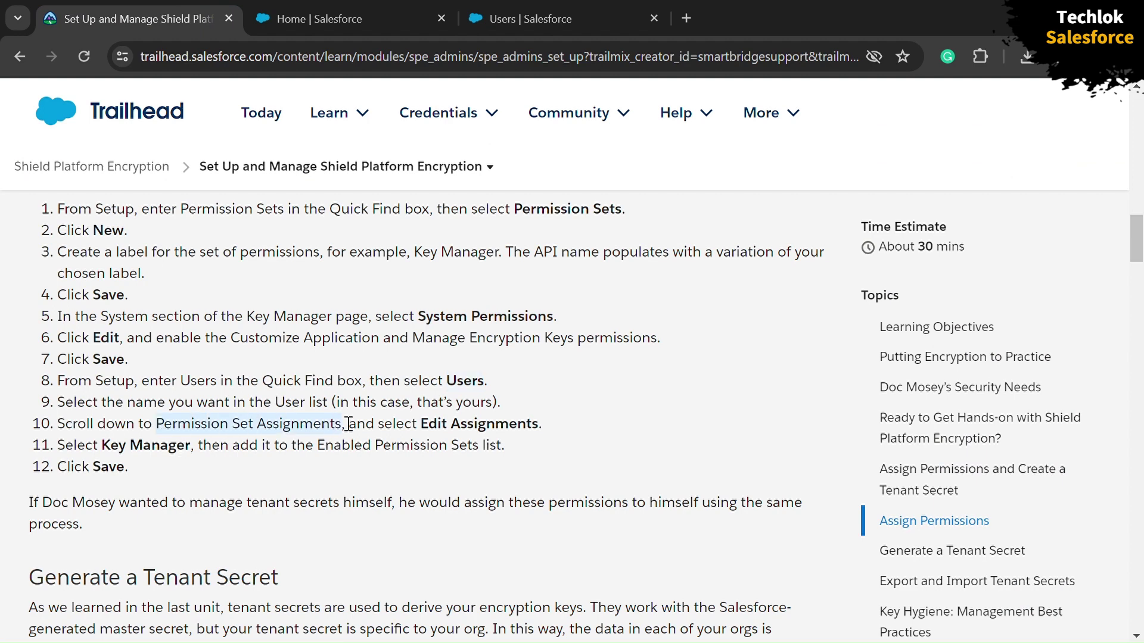
click(594, 3)
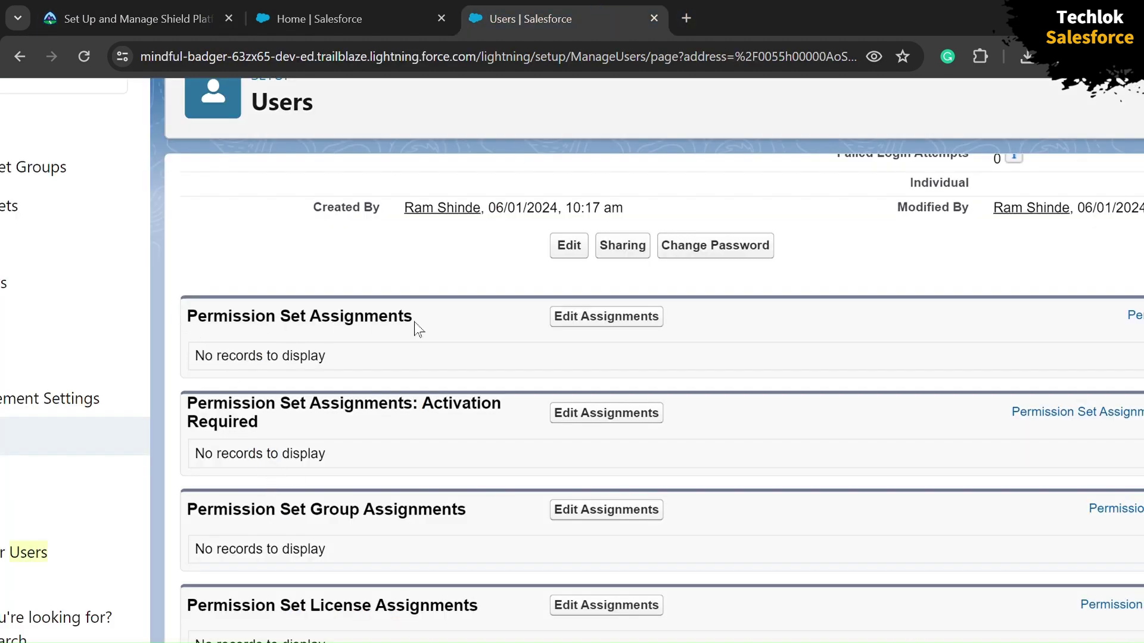
Step: Add Key Manager to the user's Enabled Permission Sets and save the assignment
click(600, 317)
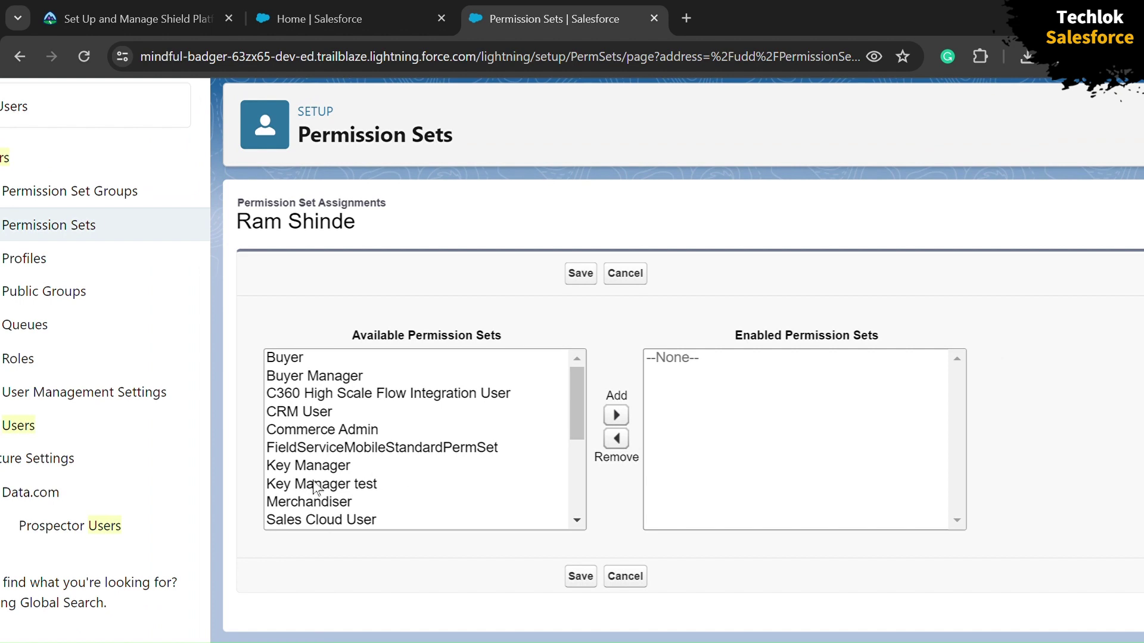
click(334, 467)
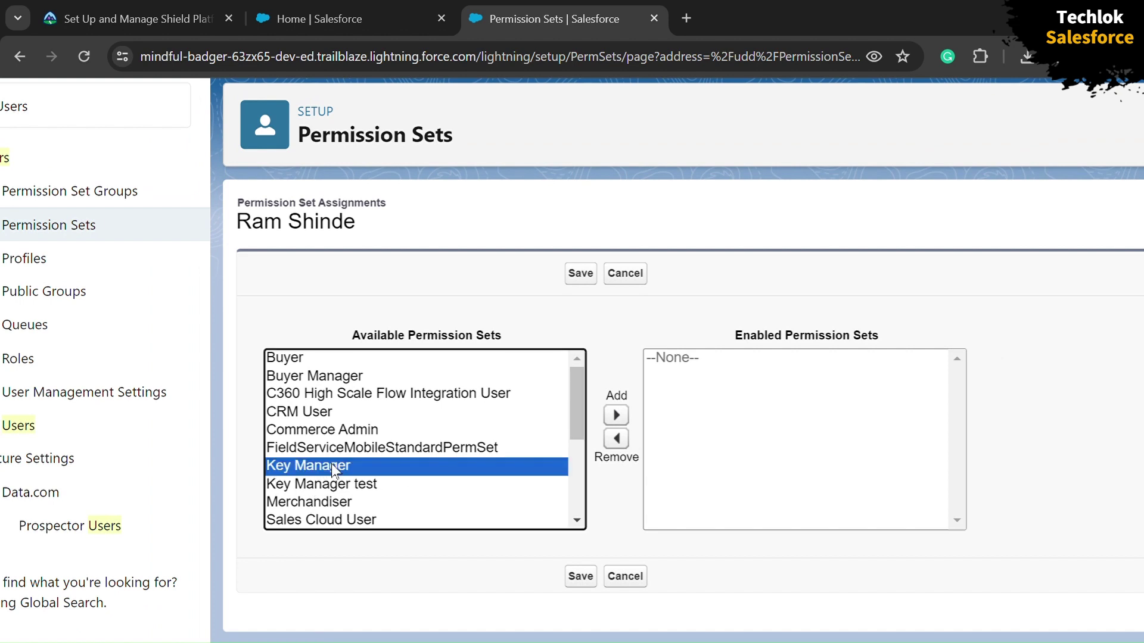
click(617, 416)
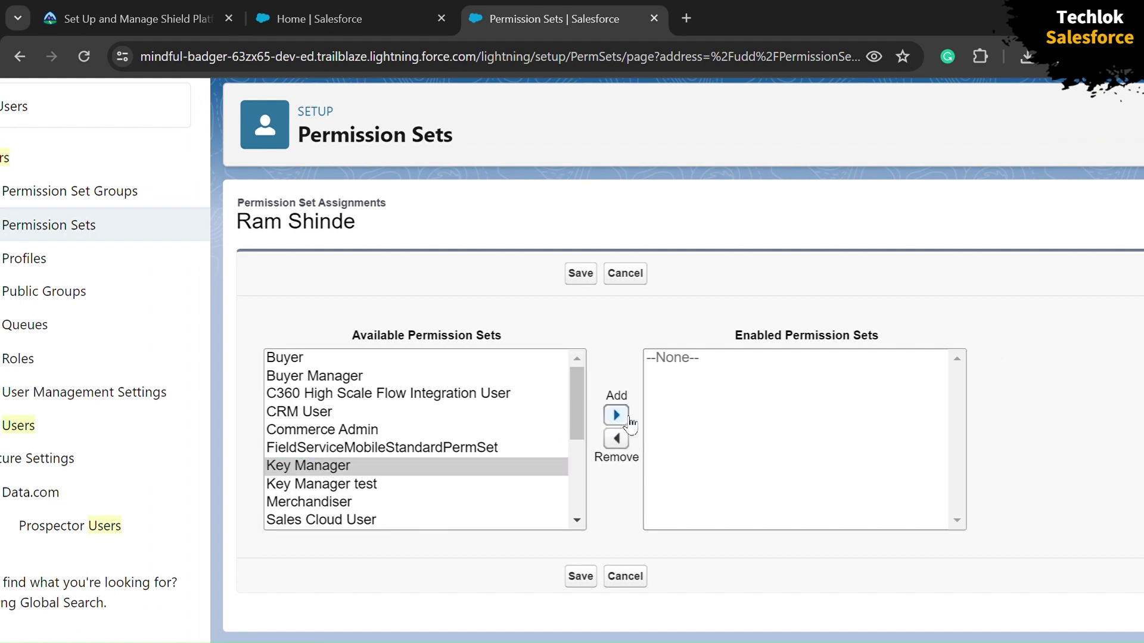
click(580, 577)
click(580, 577)
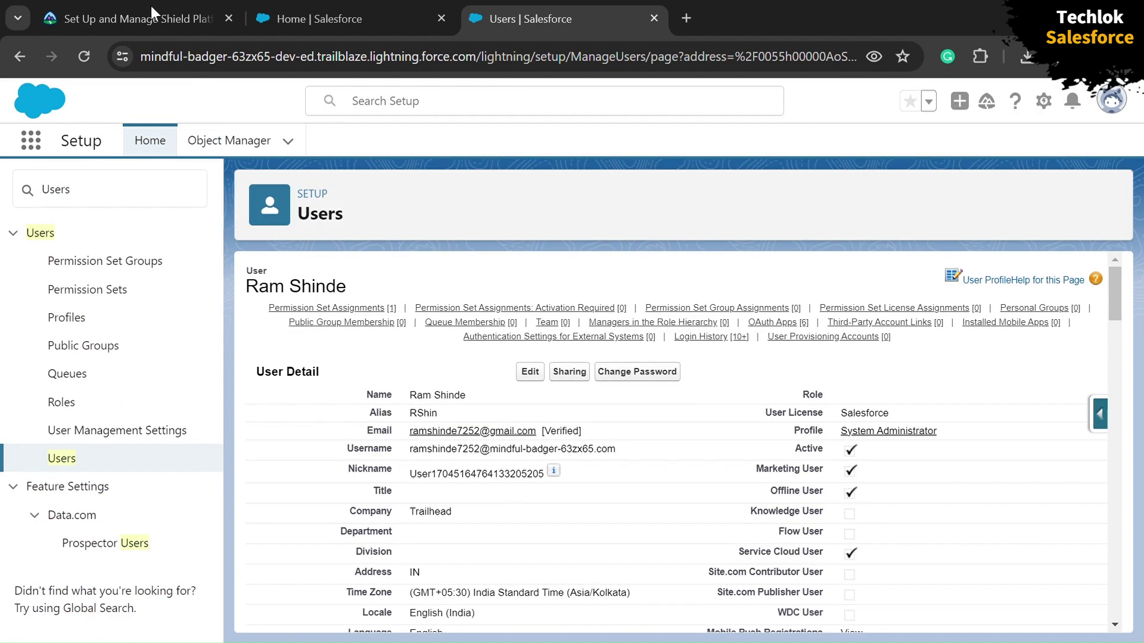
Step: In Trailhead, highlight Platform Encryption in the Generate a Tenant Secret steps
click(148, 2)
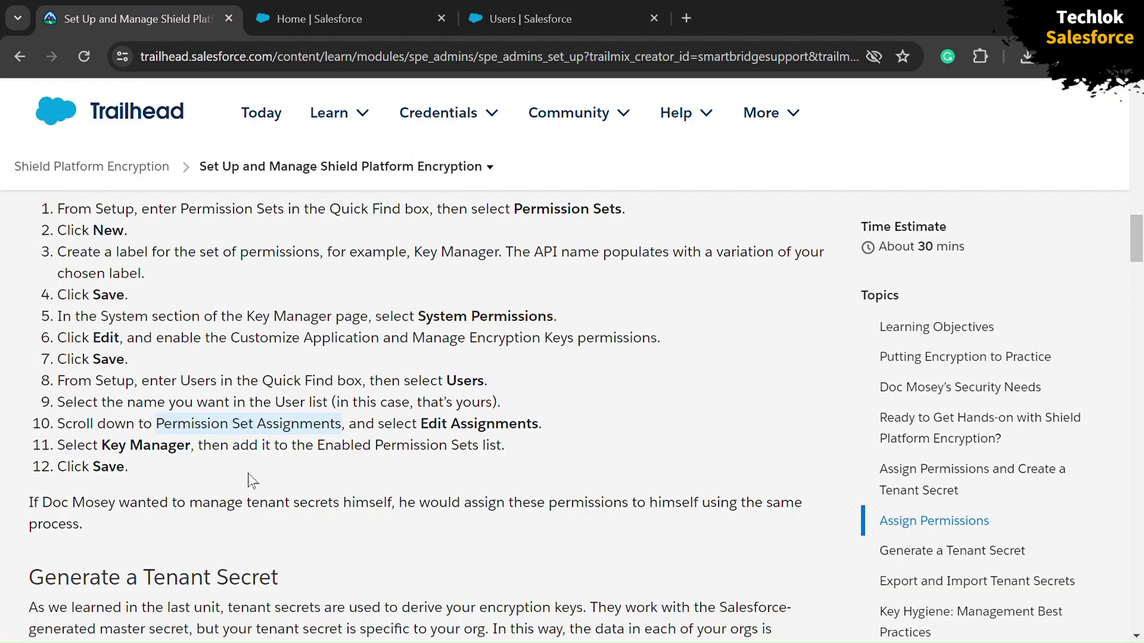
scroll(248, 473, down, 3)
scroll(258, 482, down, 1)
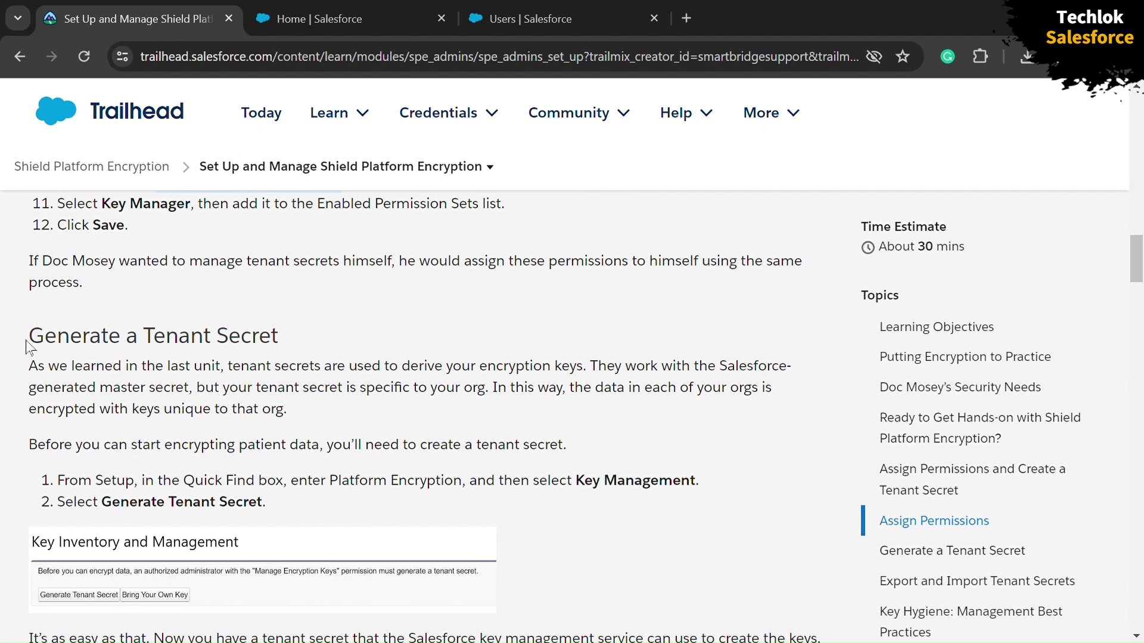
drag(30, 344, 291, 348)
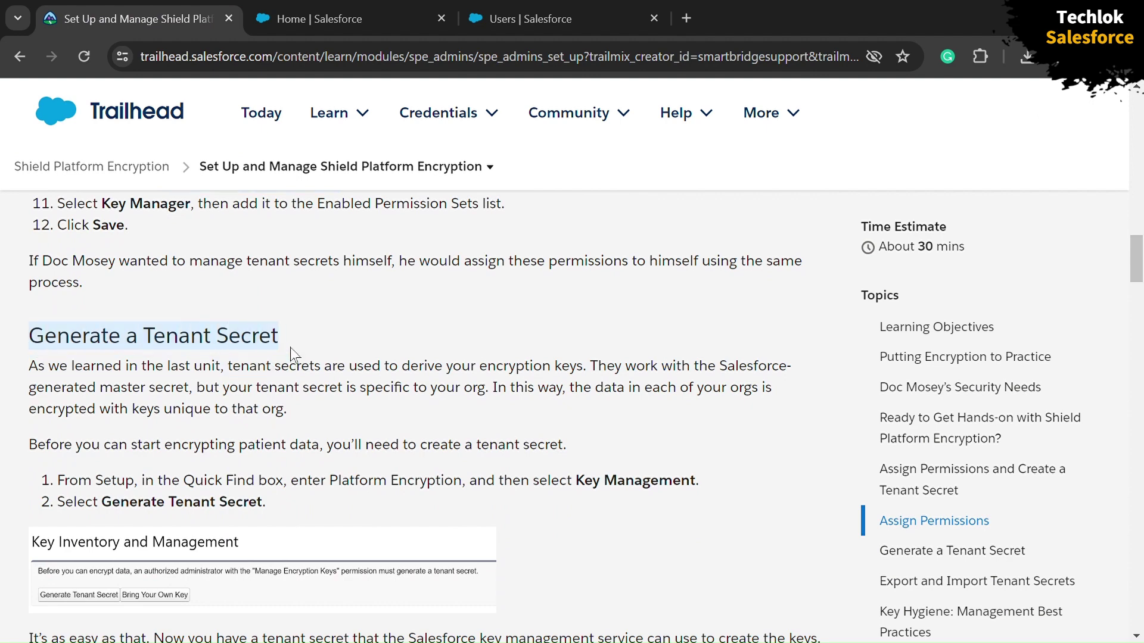
scroll(345, 507, up, 3)
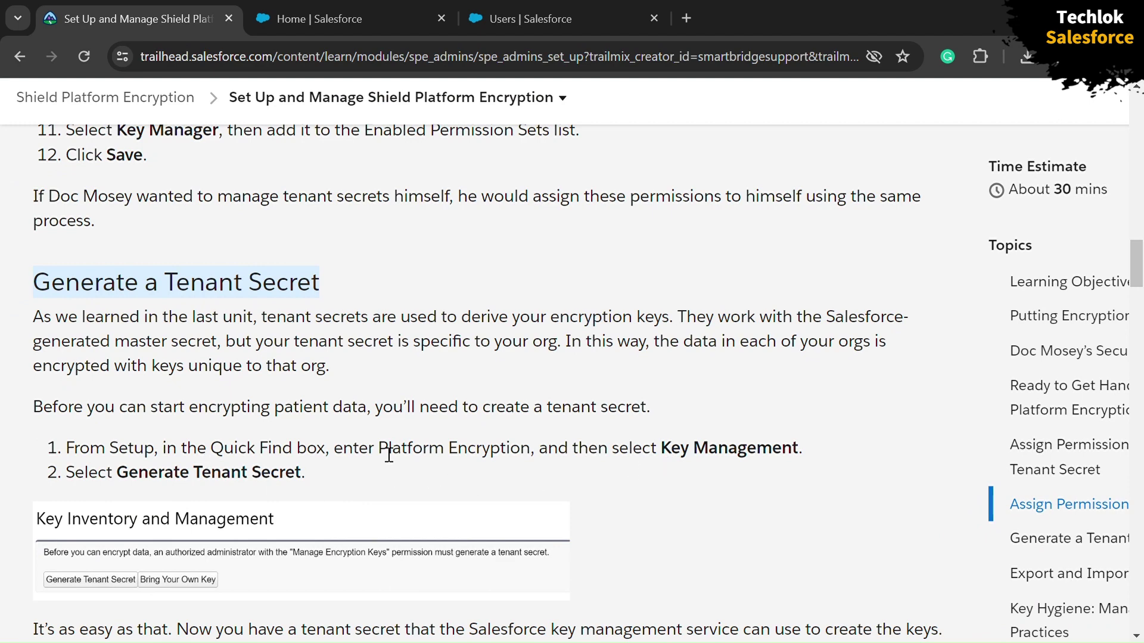
drag(381, 453, 531, 468)
key(ctrl+c)
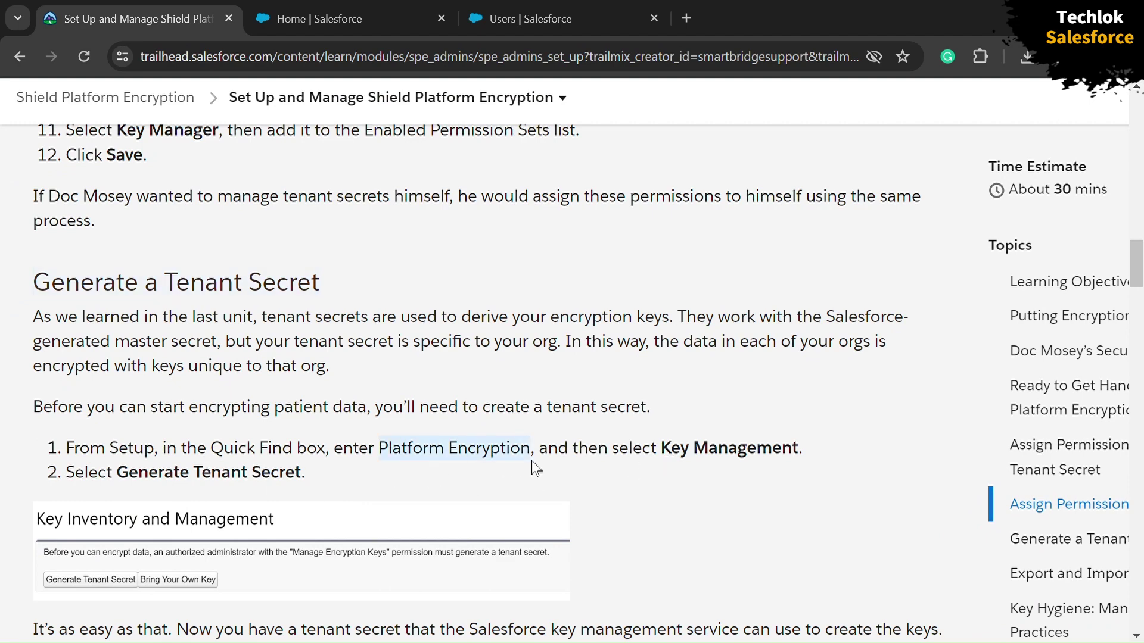
Step: Search Quick Find for Platform Encryption and open the Key Management page
click(553, 1)
click(132, 197)
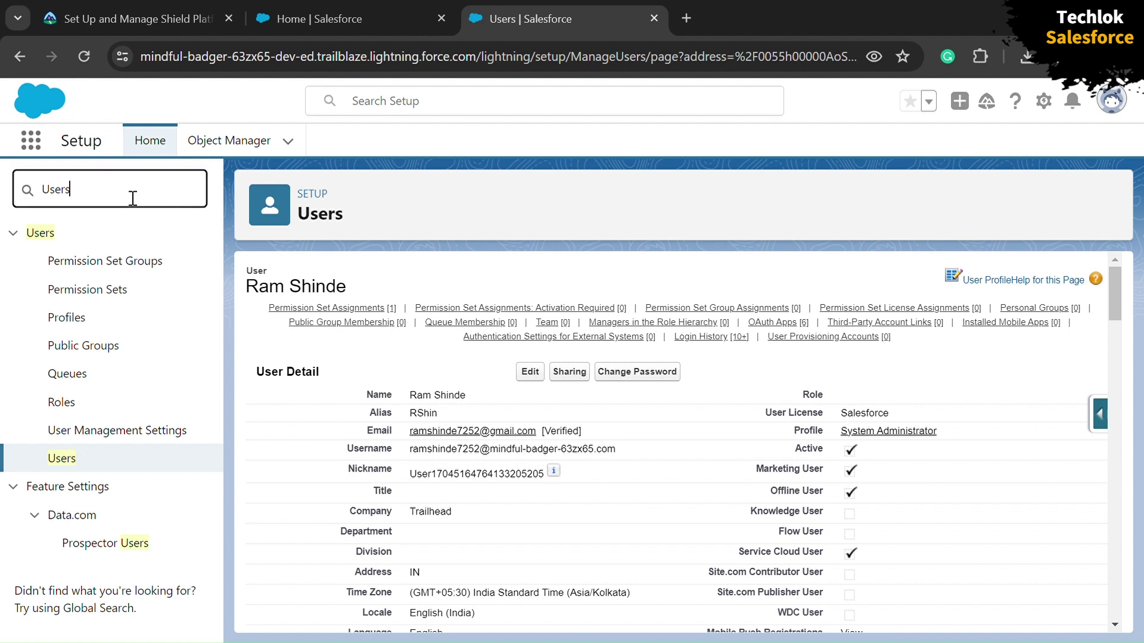
key(ctrl+a)
key(ctrl+v)
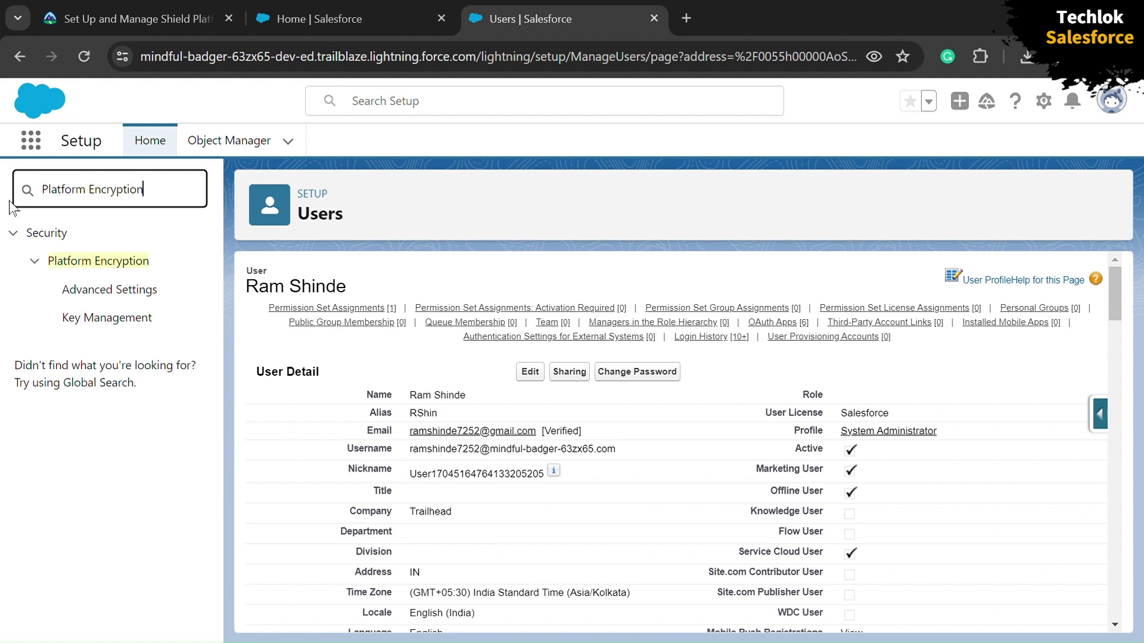
click(105, 325)
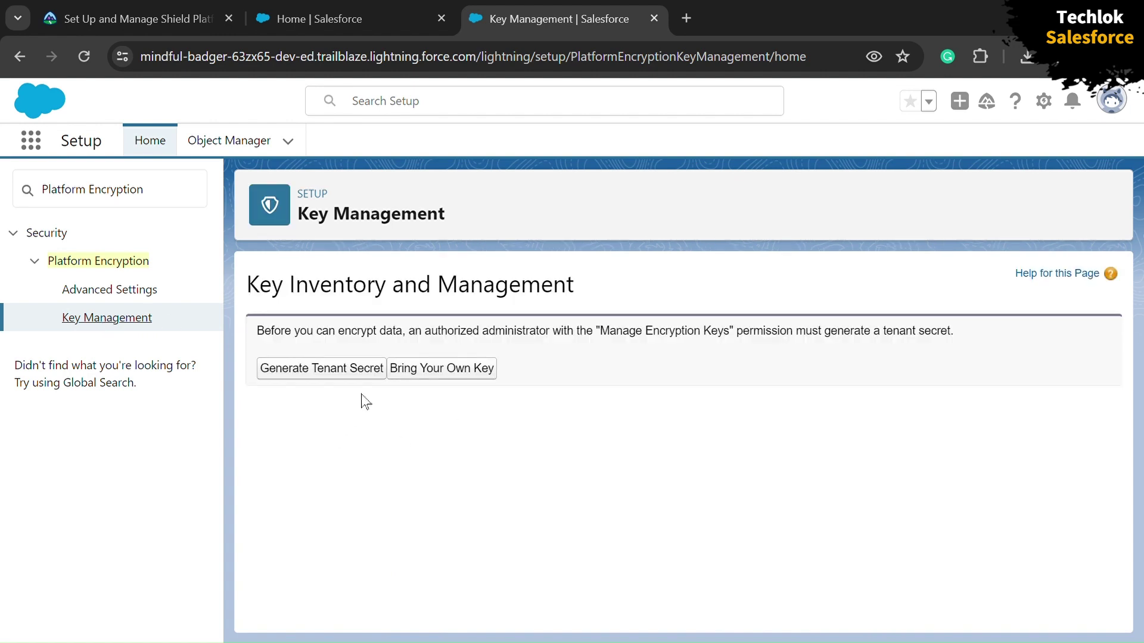
Step: Generate a tenant secret for data in Salesforce and export an encrypted copy
click(361, 372)
click(361, 372)
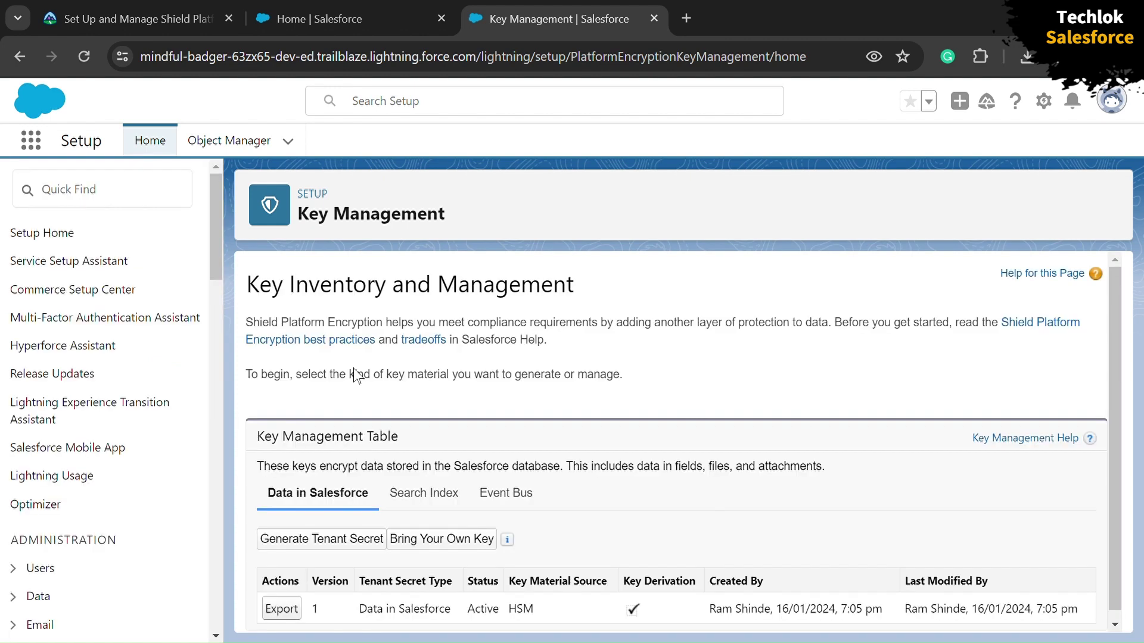
scroll(356, 376, down, 1)
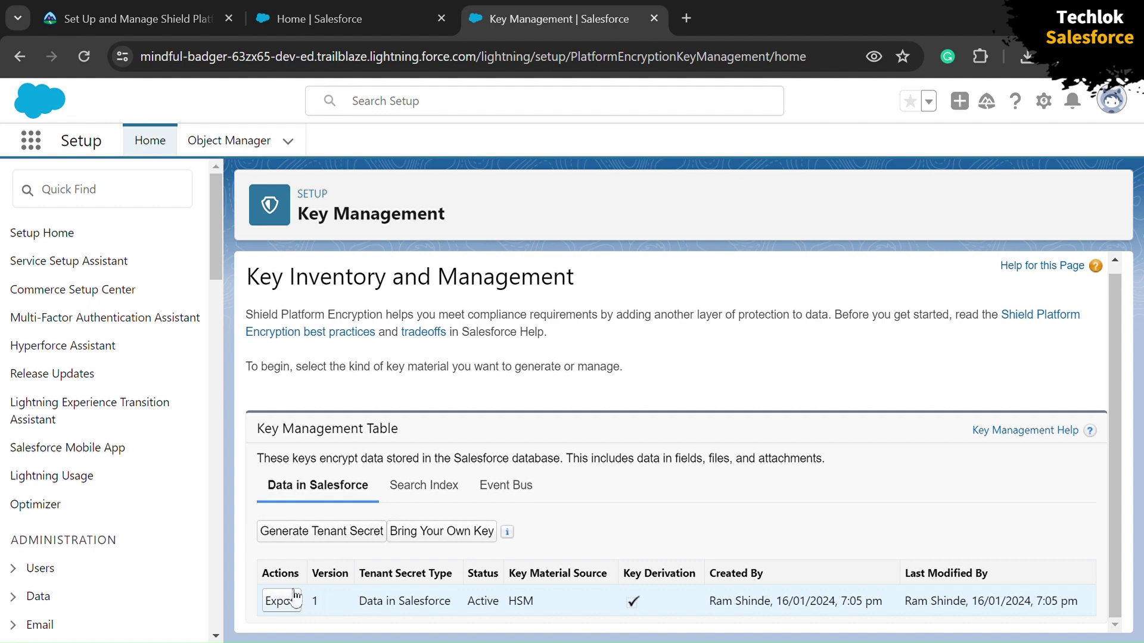
click(282, 600)
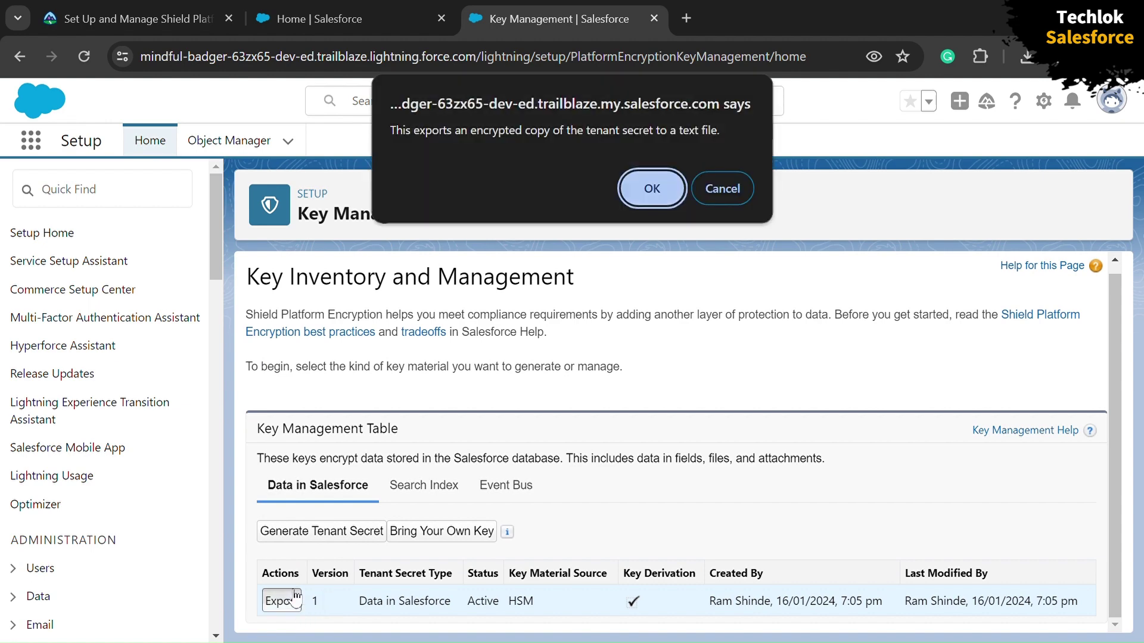
click(648, 196)
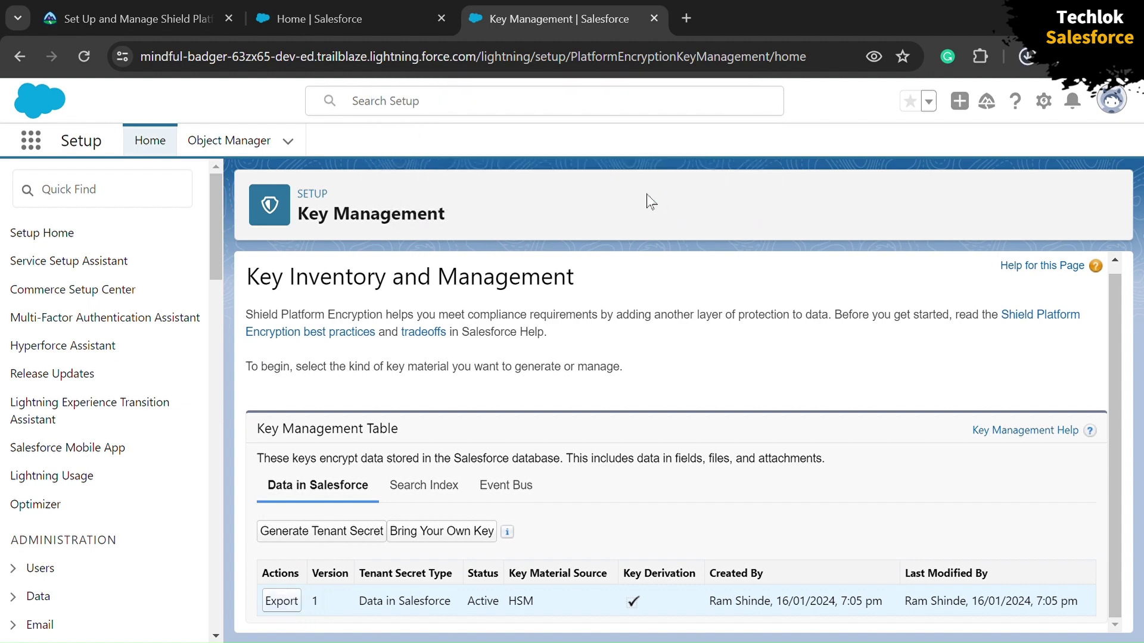
Step: Search Quick Find for Platform Encryption and follow Encryption Policy's Encrypt Fields link
click(130, 197)
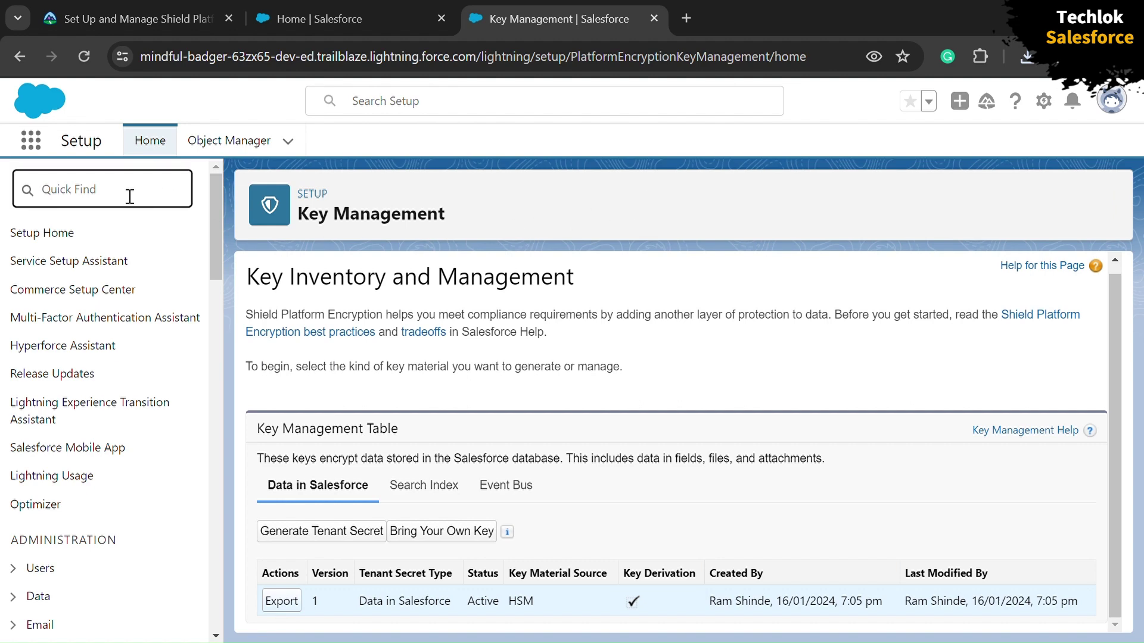
key(ctrl+v)
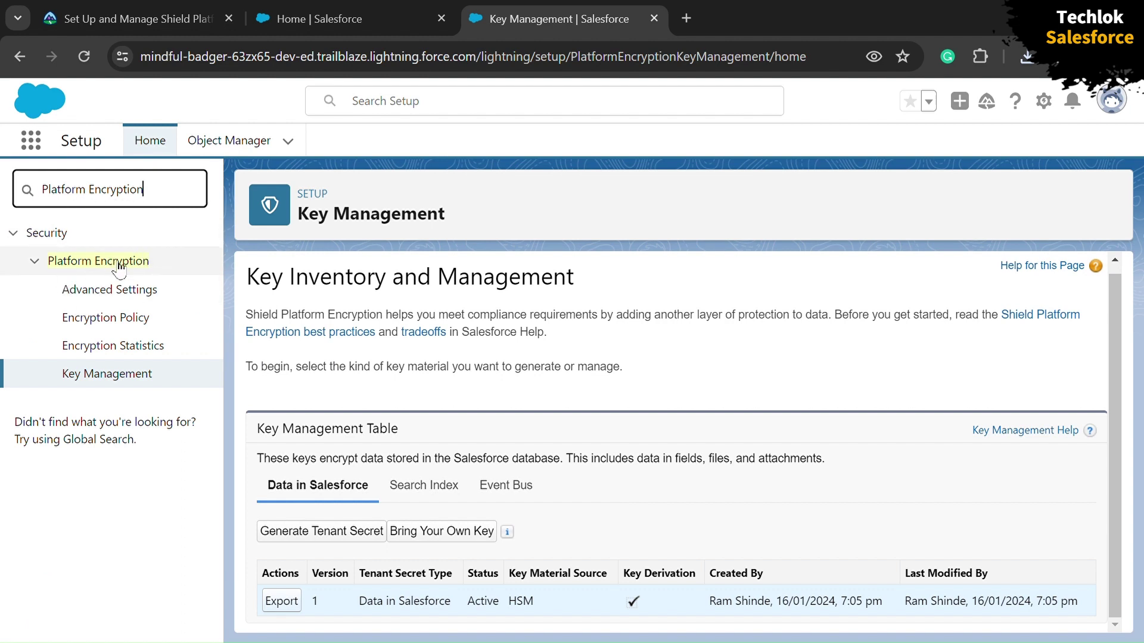
click(118, 325)
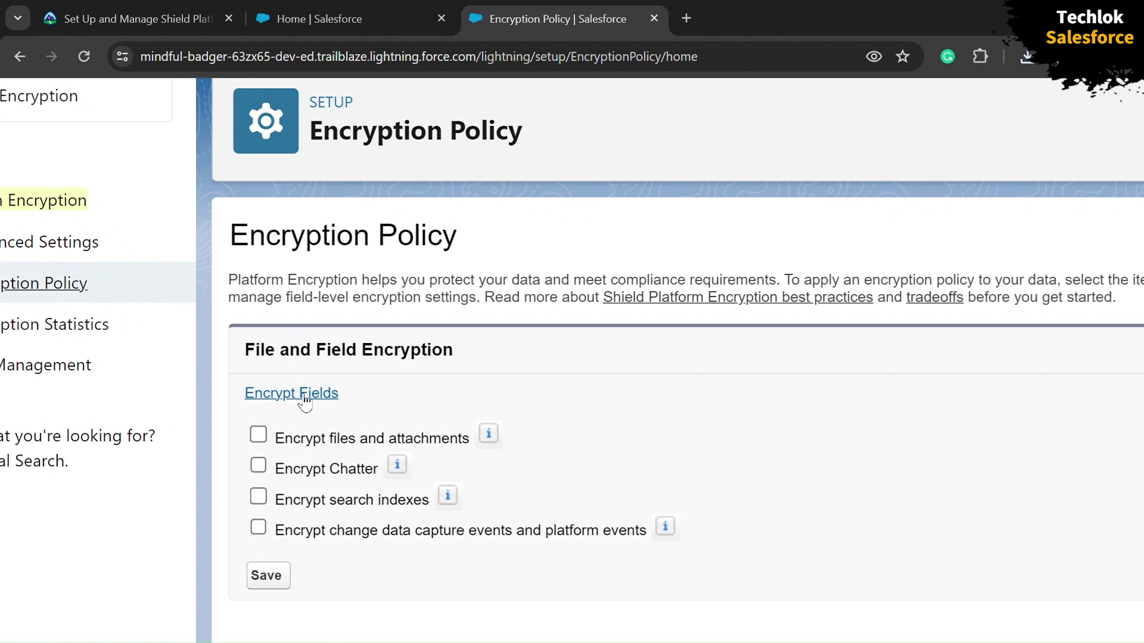
click(275, 399)
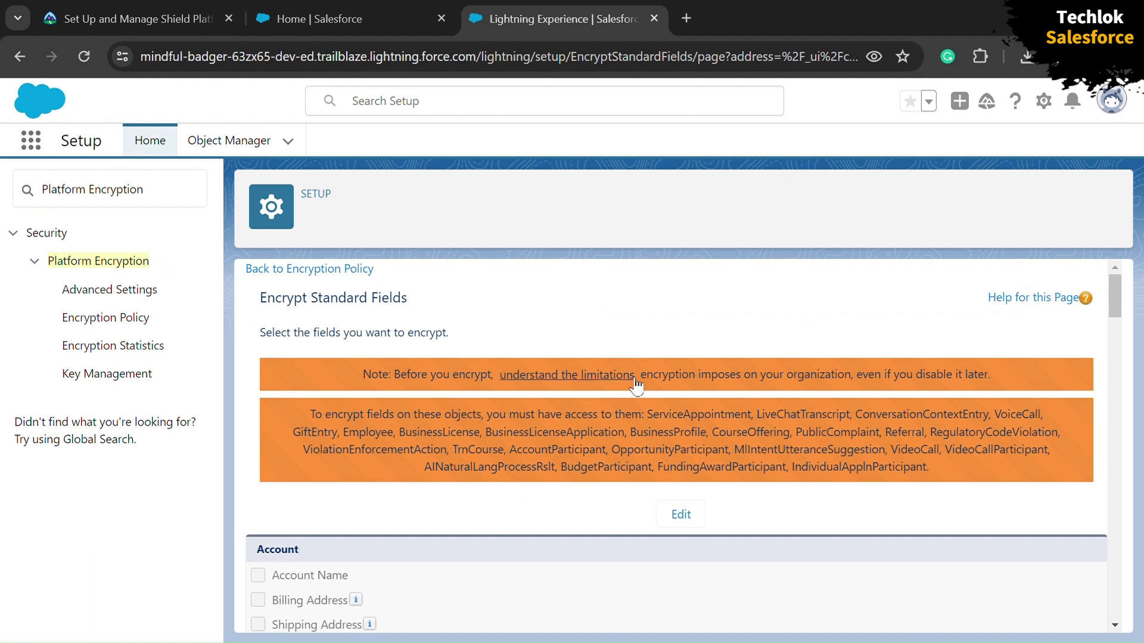
Step: Make the encryption choices editable and tick Account Billing Address, as the challenge requires
click(689, 516)
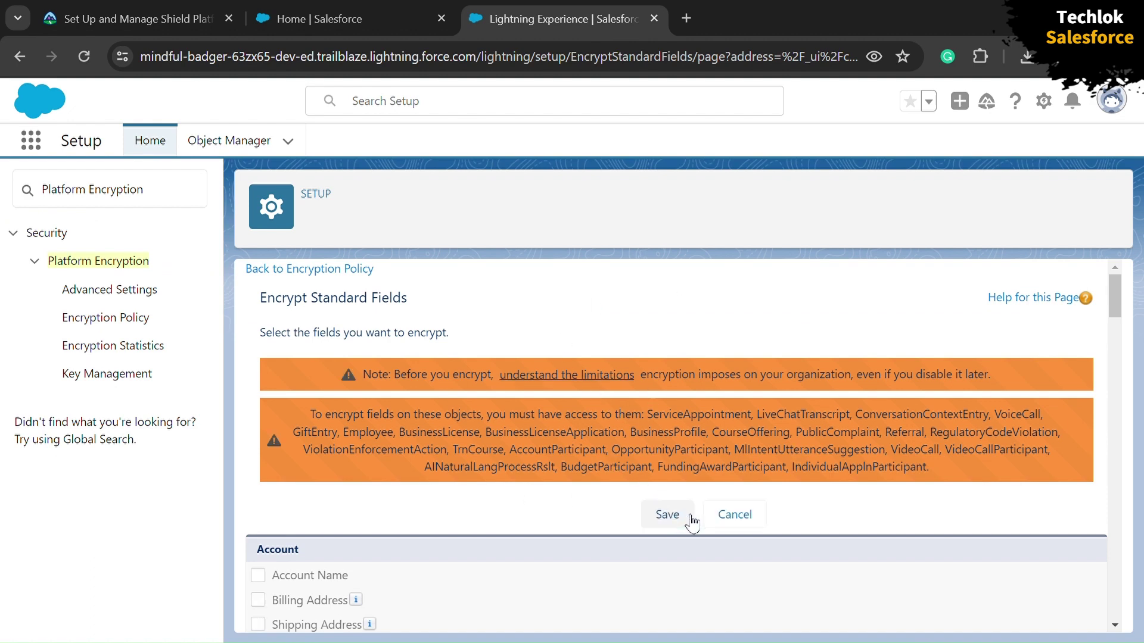
scroll(691, 522, down, 4)
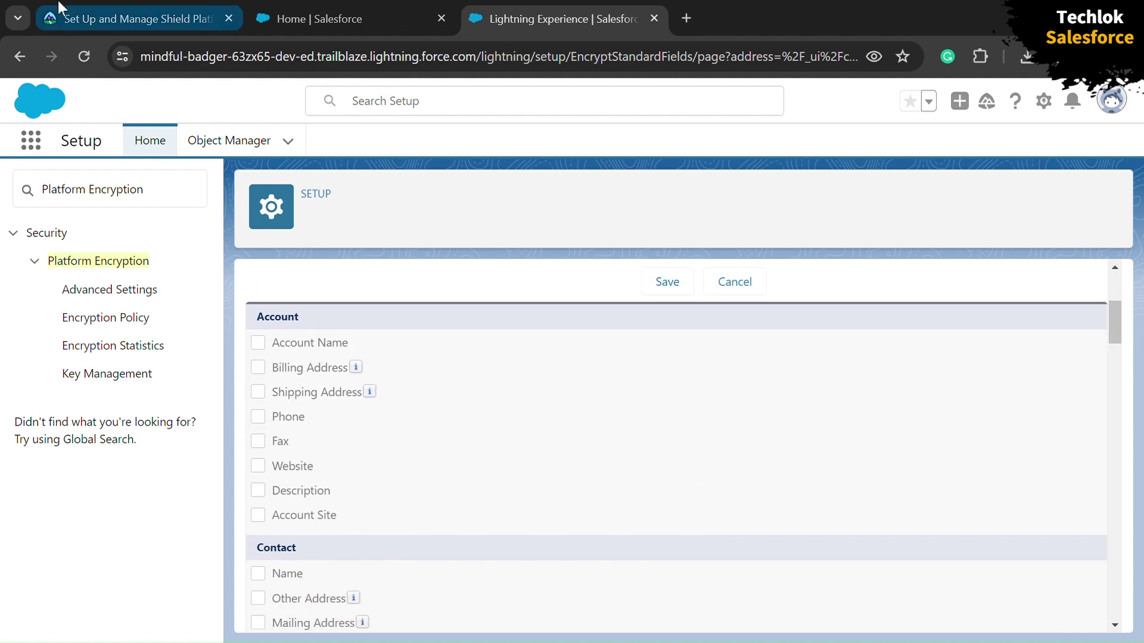
click(60, 7)
drag(121, 384, 360, 391)
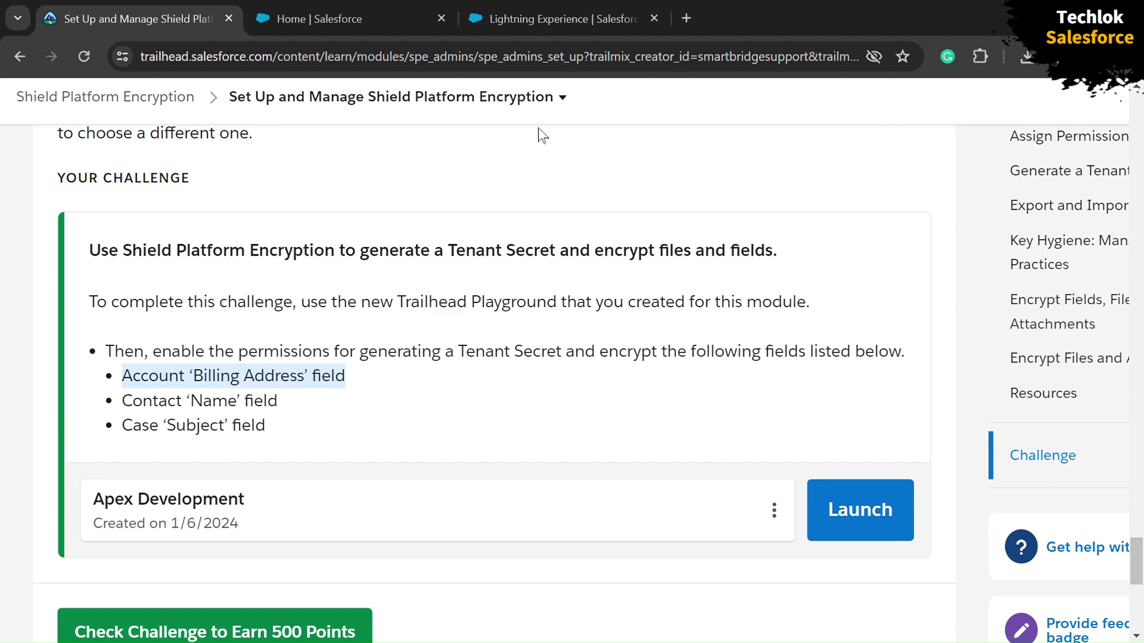
click(587, 1)
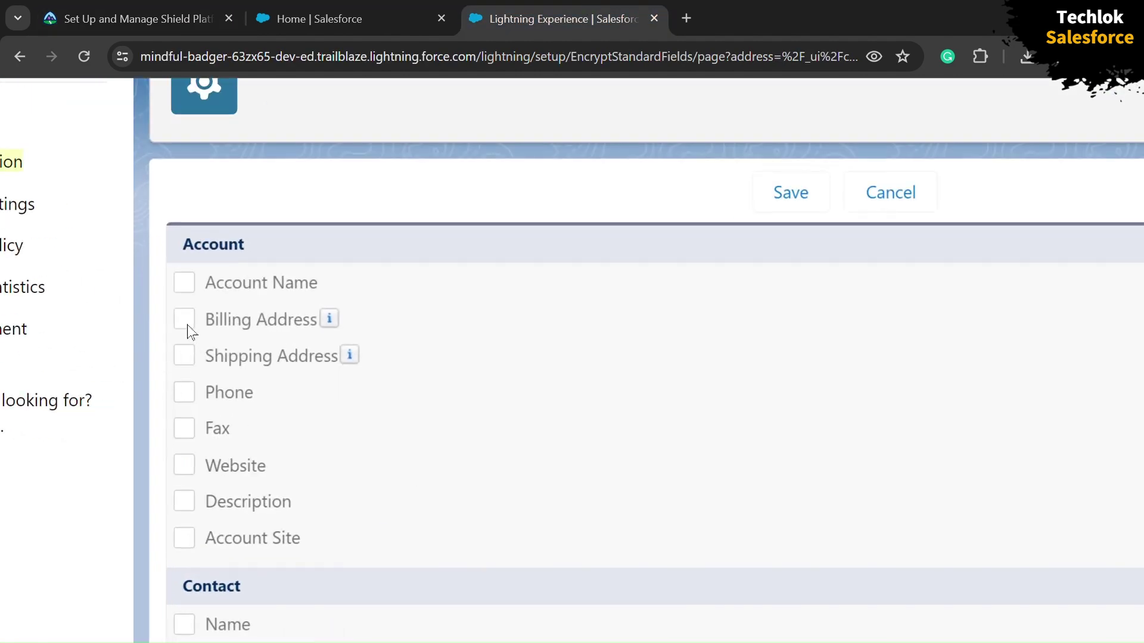
click(185, 324)
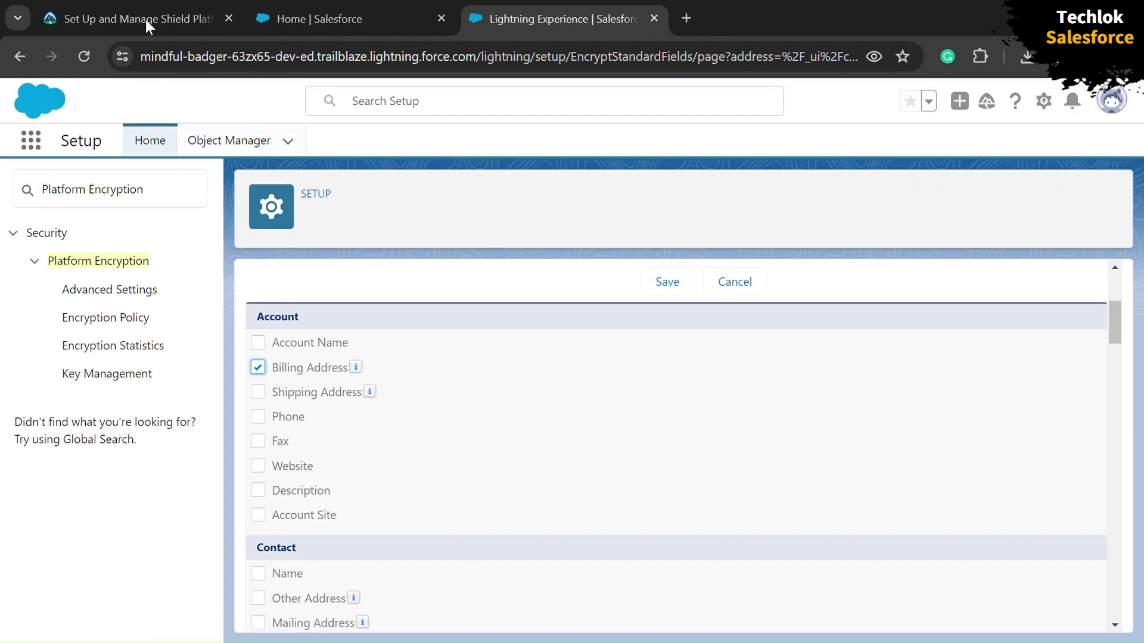
Step: Check the challenge's Contact Name requirement and scroll down the standard field list
click(145, 20)
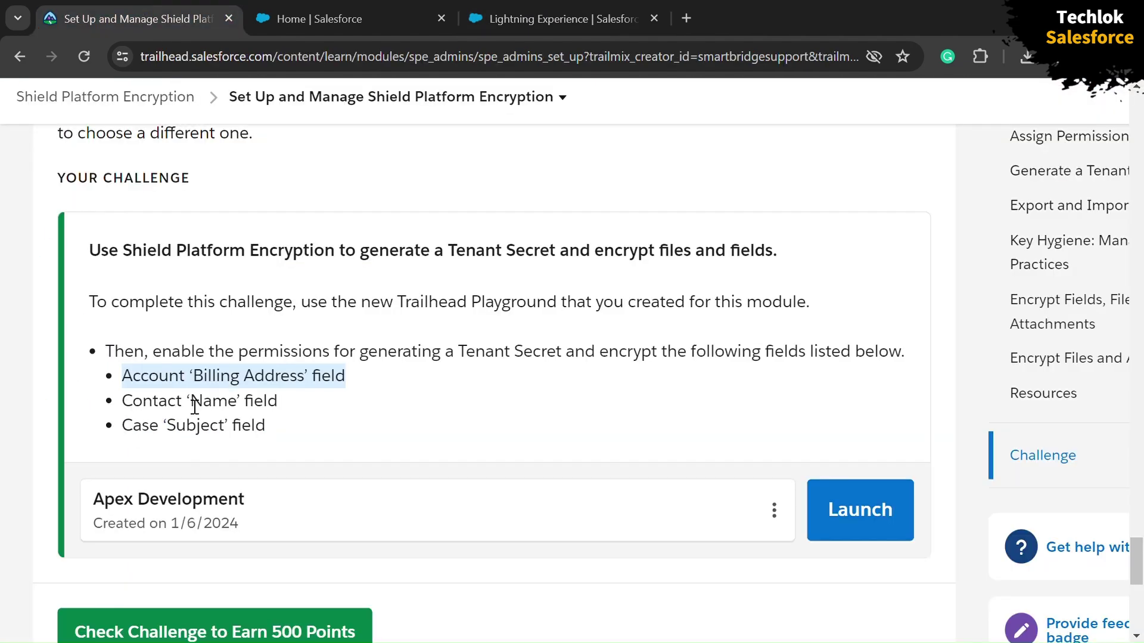
drag(192, 406, 243, 411)
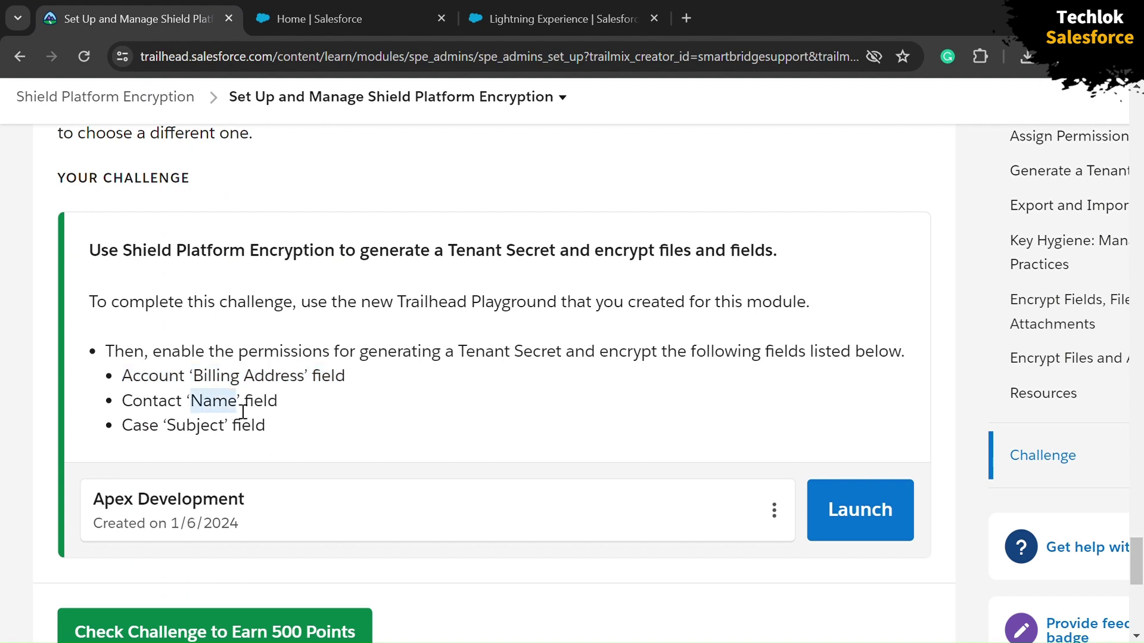
click(523, 1)
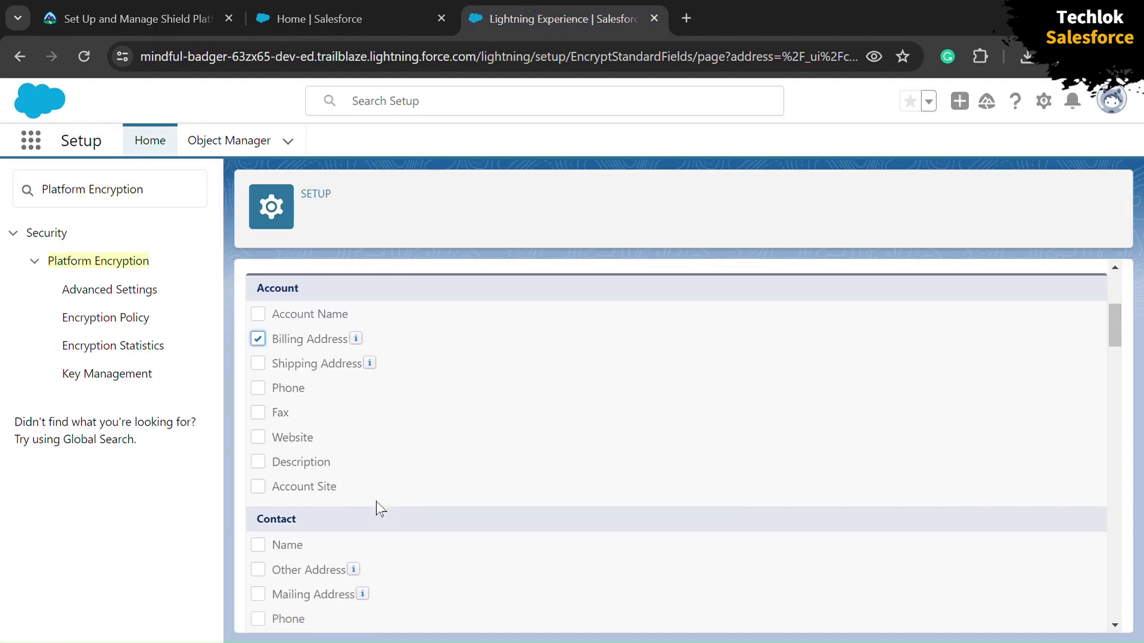
scroll(376, 501, down, 2)
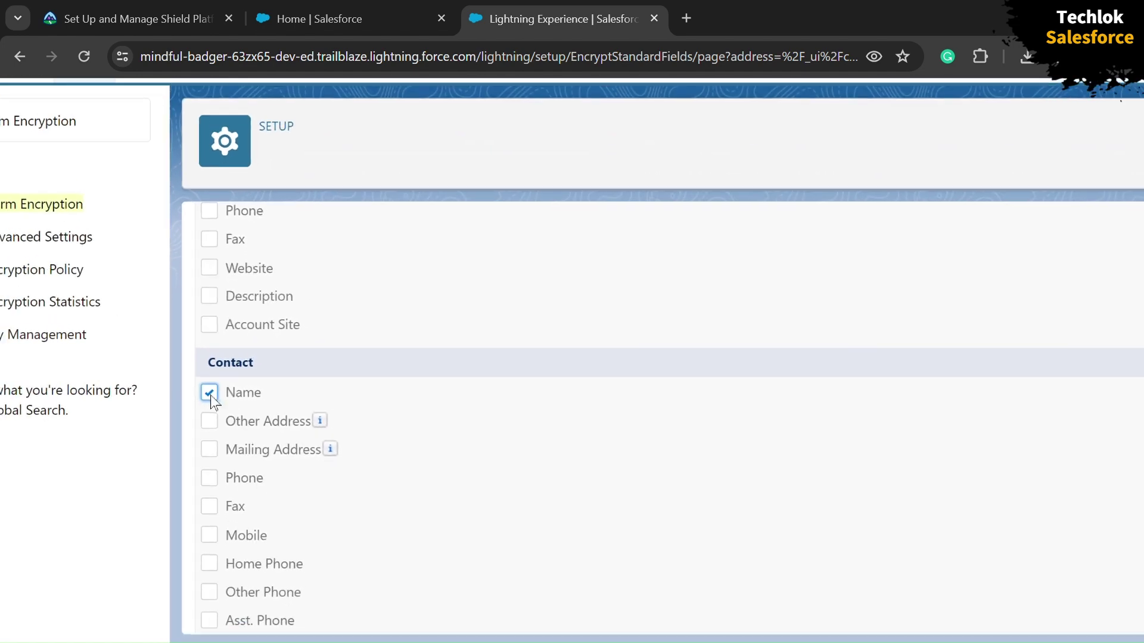
scroll(209, 395, down, 9)
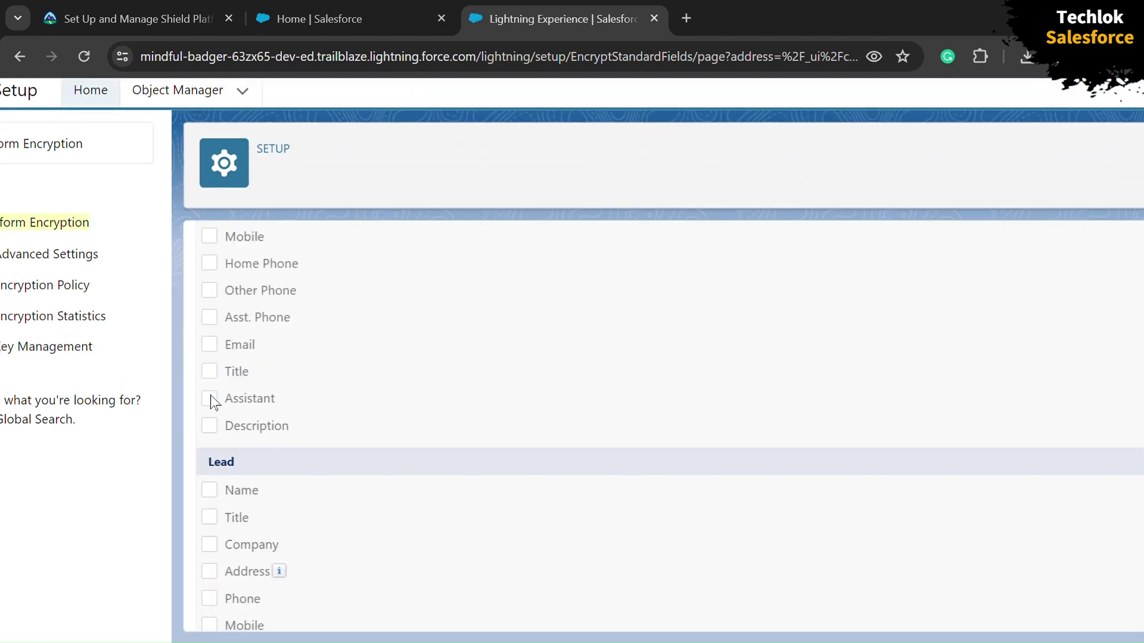
scroll(210, 395, down, 4)
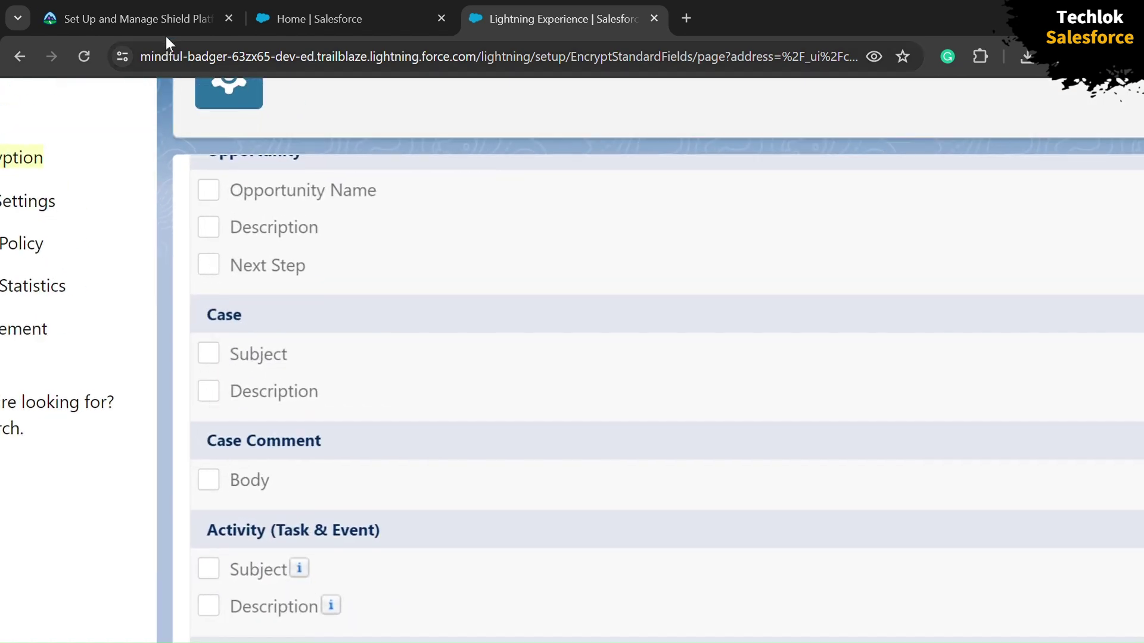
Step: Confirm the Case Subject requirement and save the standard field encryption selections
click(159, 17)
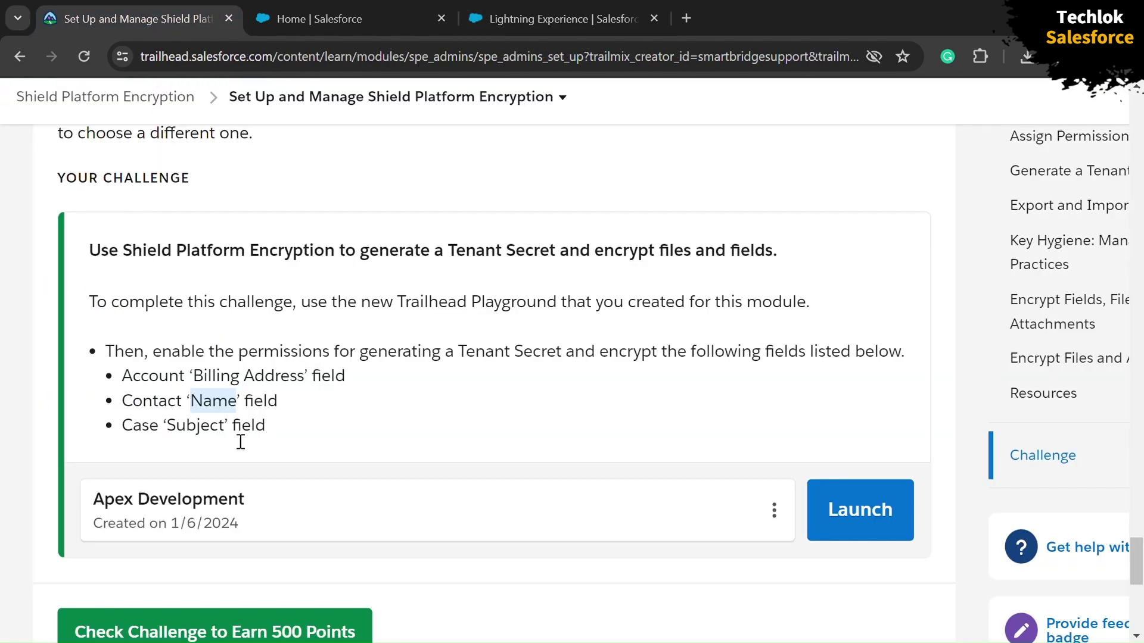
click(552, 23)
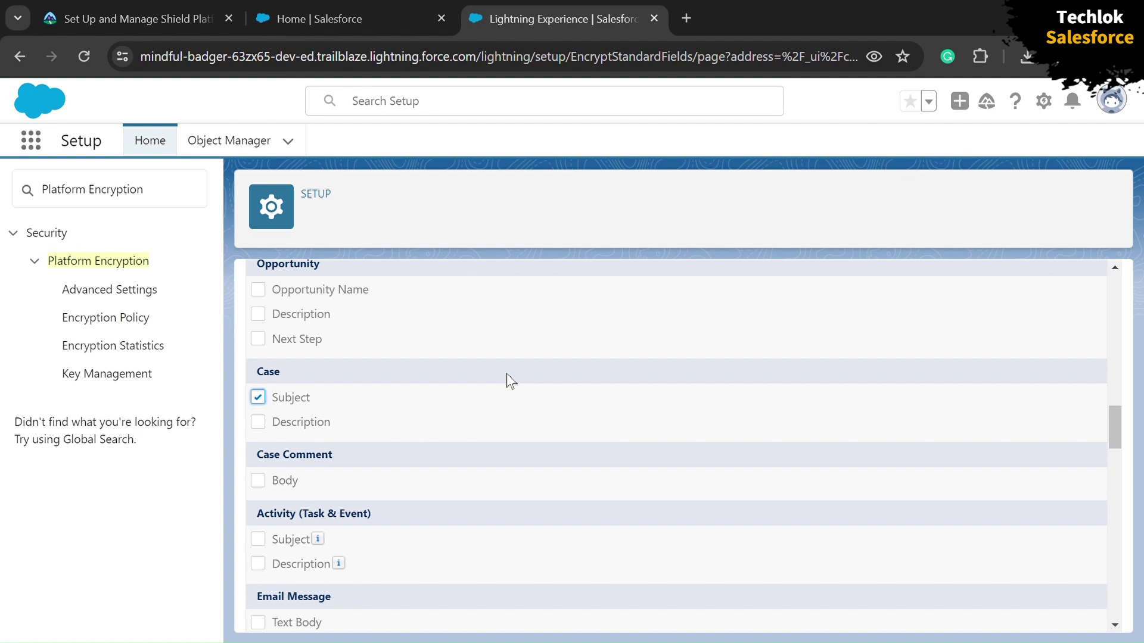
scroll(508, 376, down, 20)
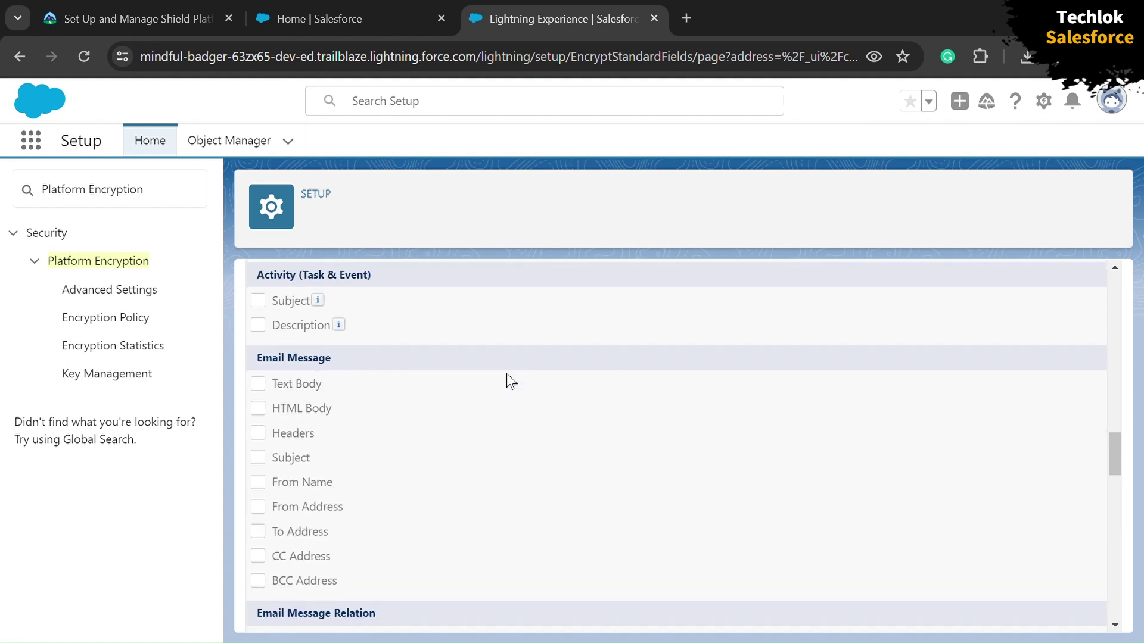
scroll(507, 380, up, 20)
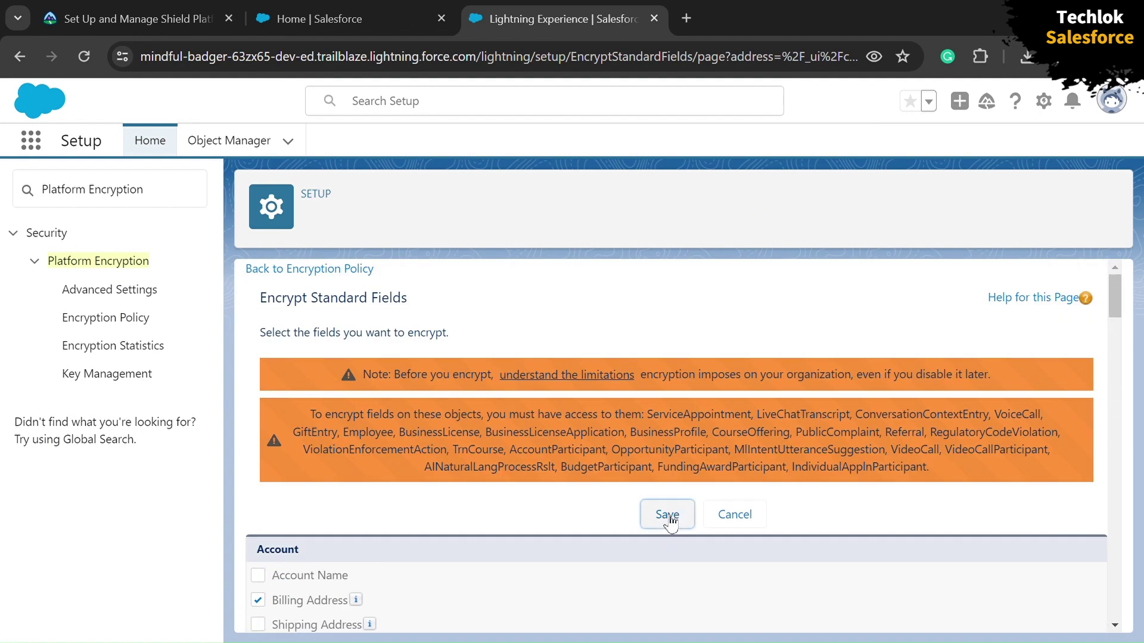
click(667, 515)
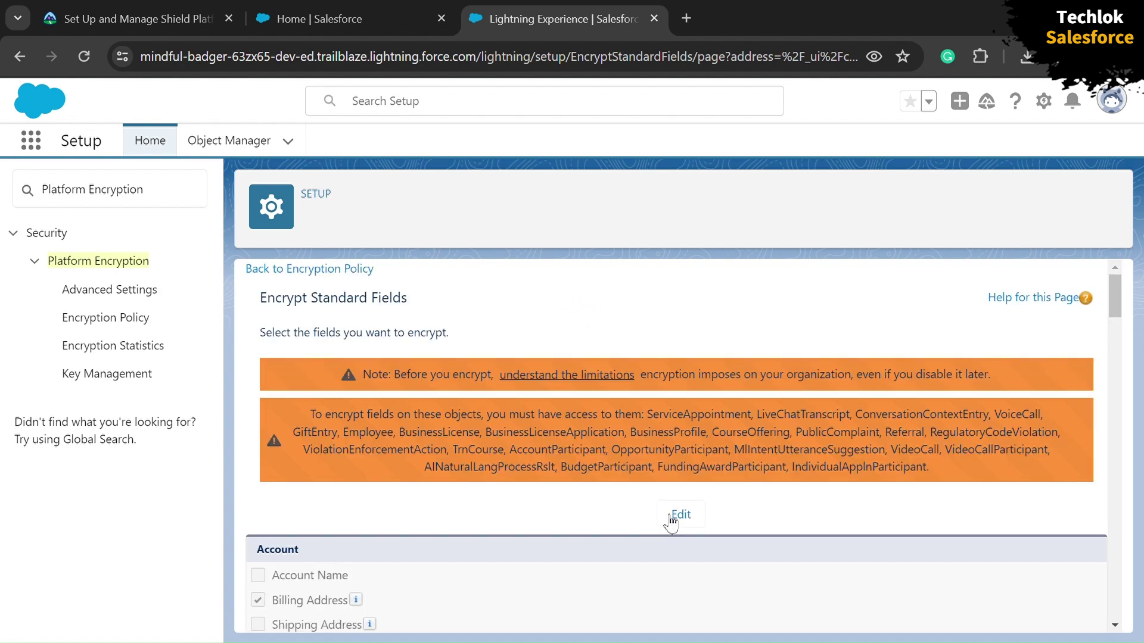
Step: Run Check Challenge to Earn 500 Points on the Shield Platform Encryption Trailhead unit
click(132, 7)
scroll(375, 462, down, 2)
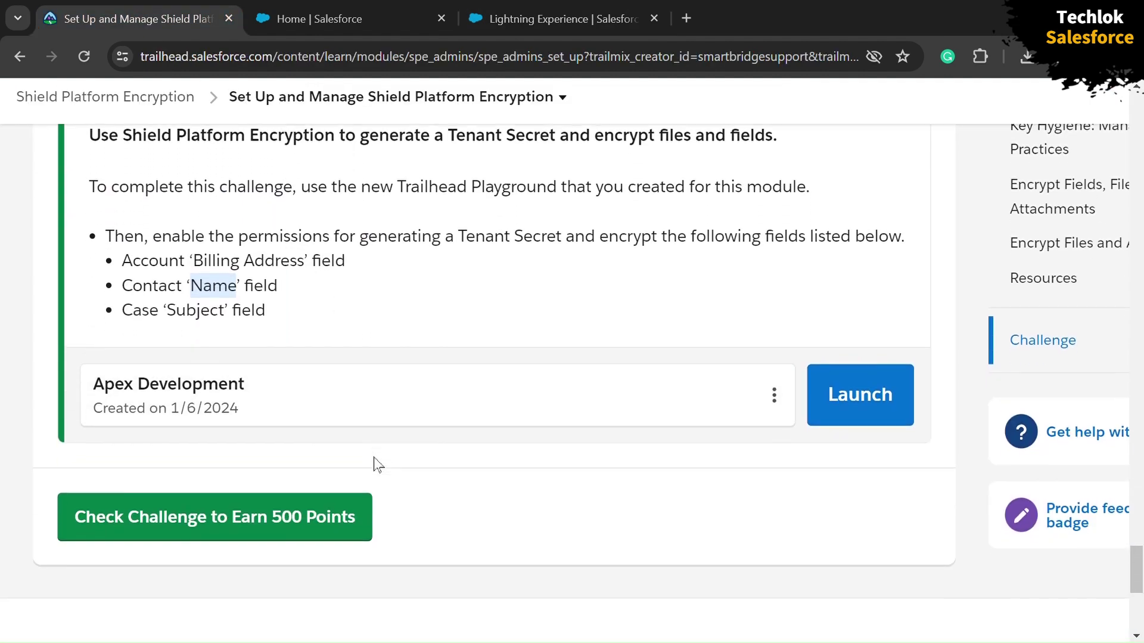
click(280, 511)
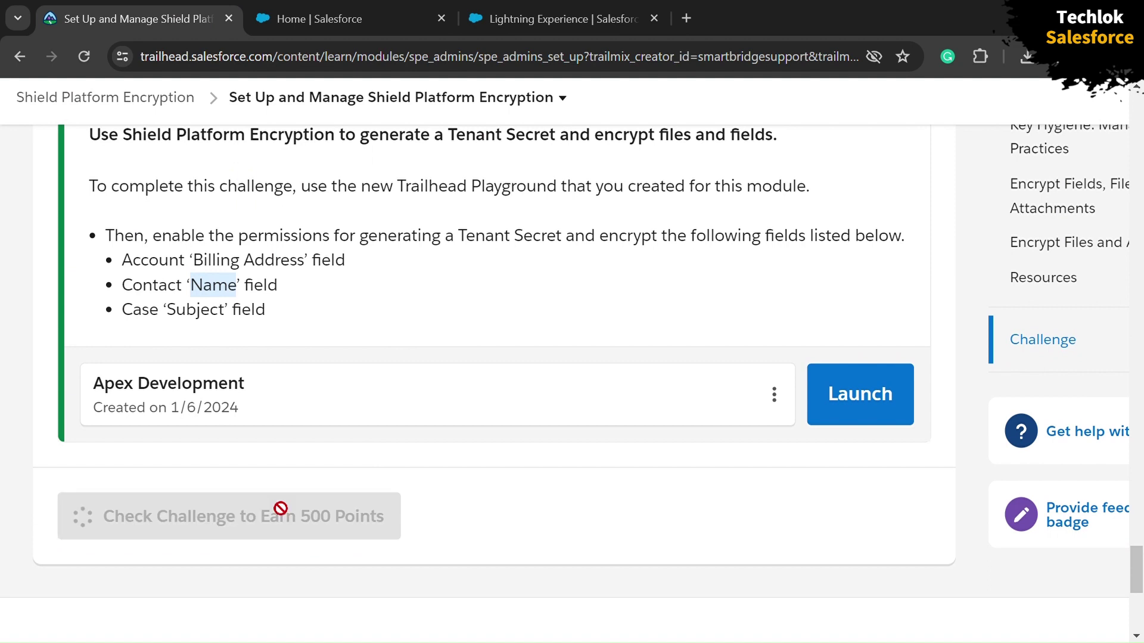